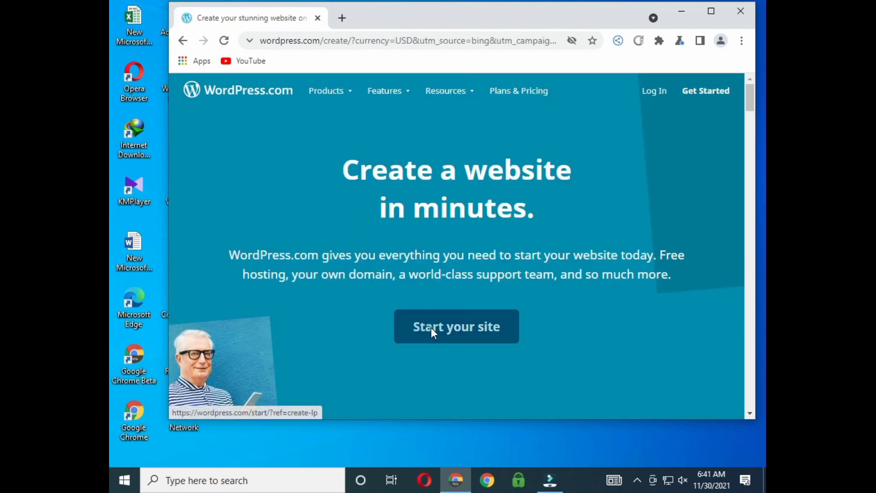
# Start a new site and submit an e-mail address to create the account
pyautogui.click(431, 328)
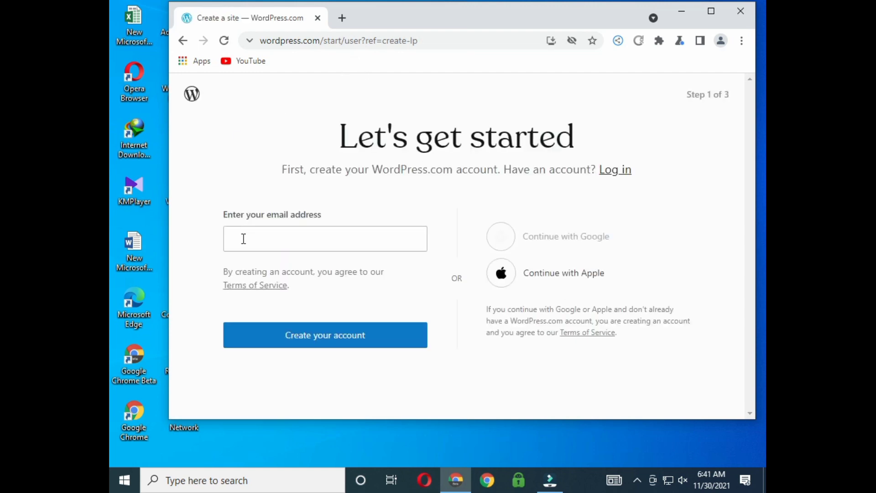
pyautogui.click(243, 238)
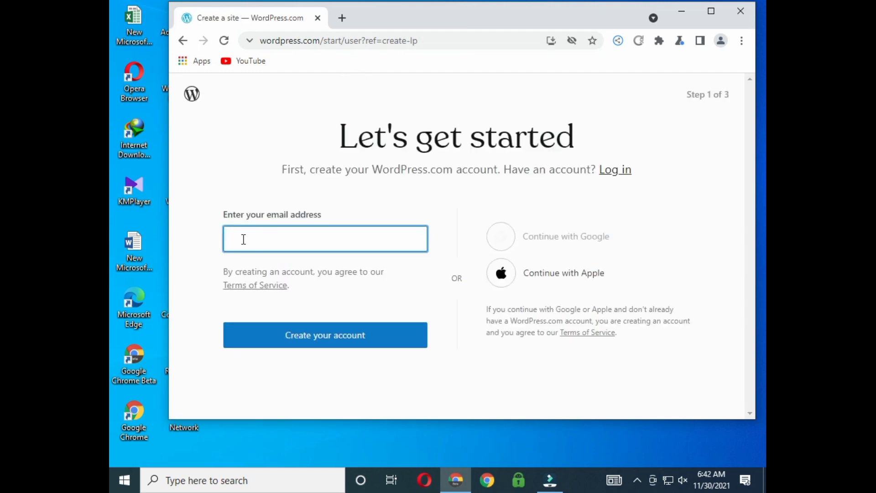
pyautogui.write('a')
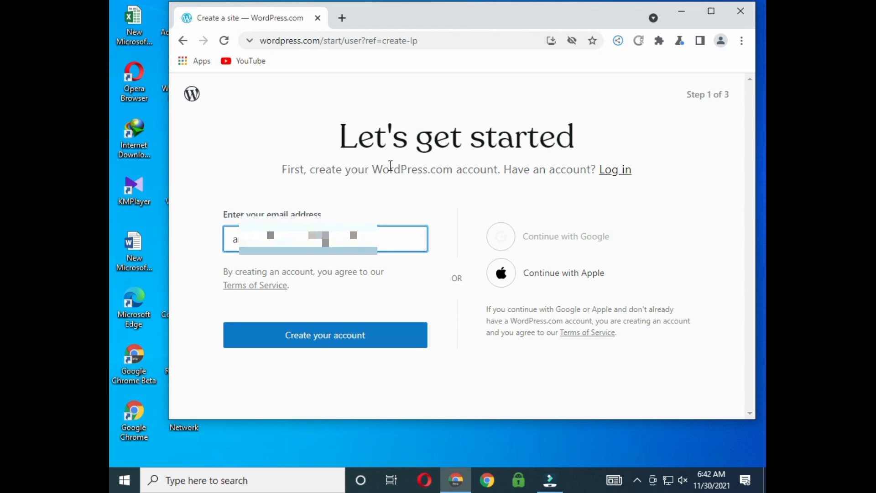
pyautogui.click(381, 345)
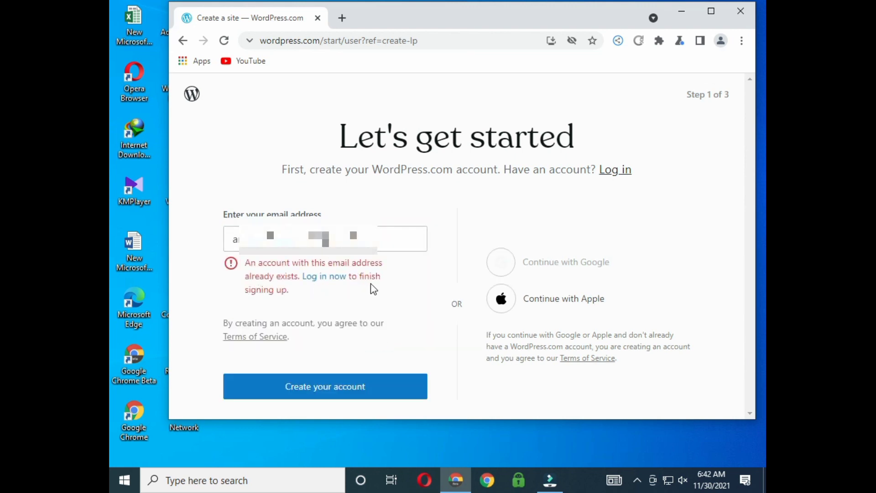
# Replace the e-mail address in the sign-up form with a different one and create the account
pyautogui.moveTo(385, 244); pyautogui.dragTo(228, 240)
pyautogui.rightClick(264, 245)
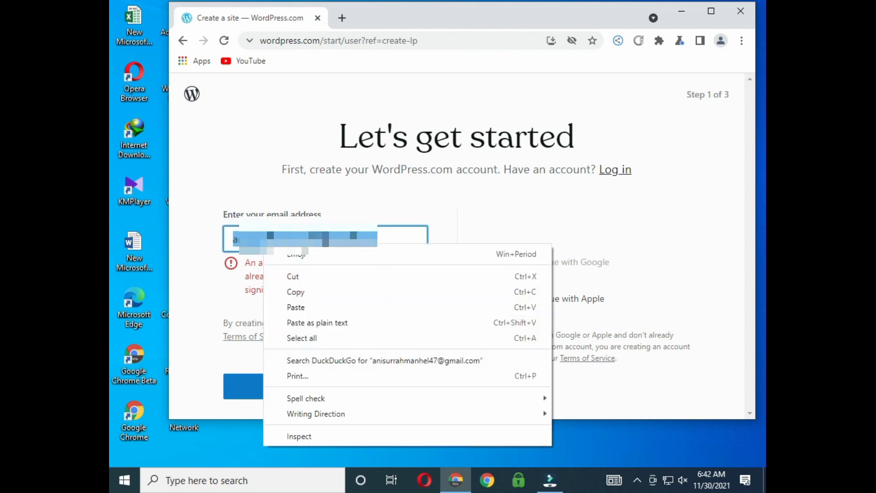
pyautogui.click(303, 281)
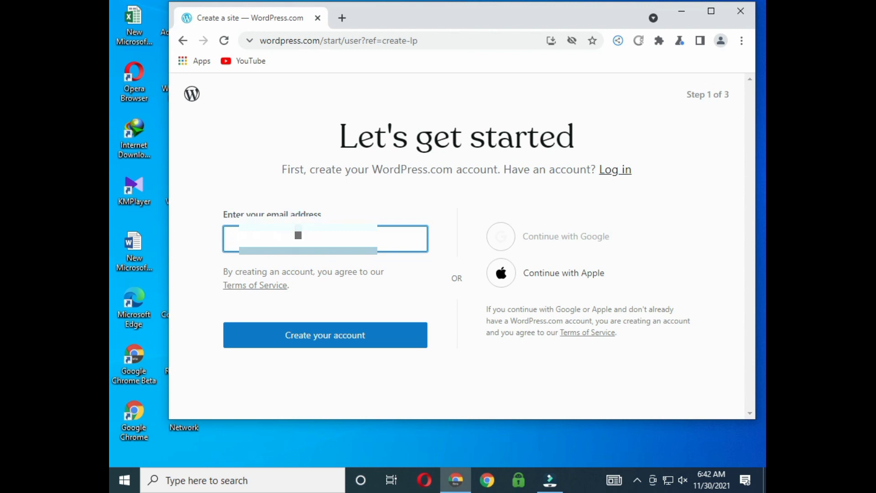
pyautogui.write('1')
pyautogui.click(330, 334)
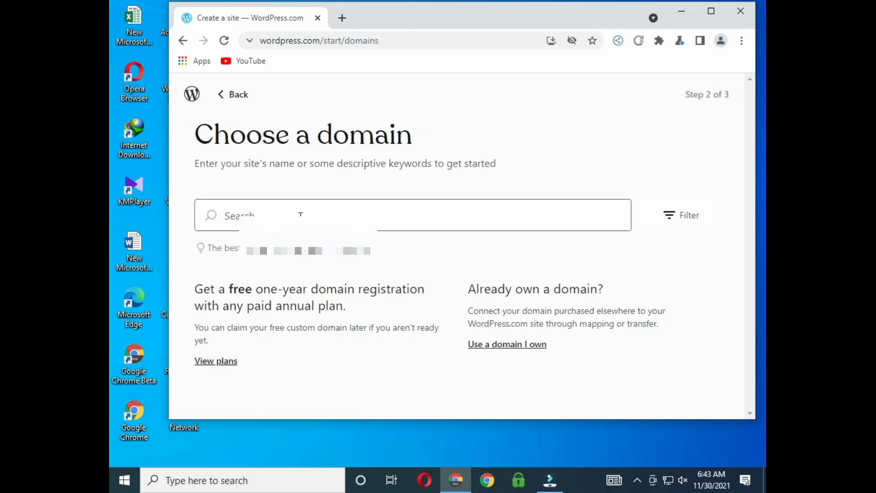
# Search for domains with the keyword "food" and select the free food621748704.wordpress.com address
pyautogui.click(301, 215)
pyautogui.click(346, 216)
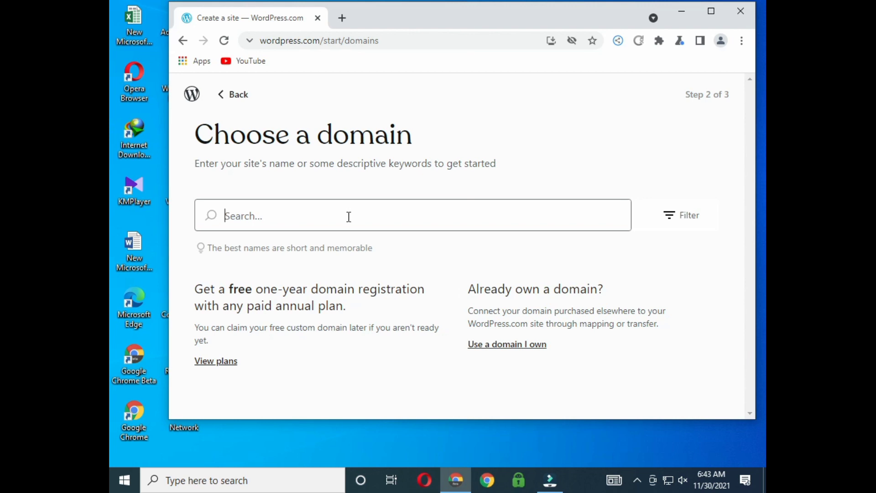
pyautogui.write('foo')
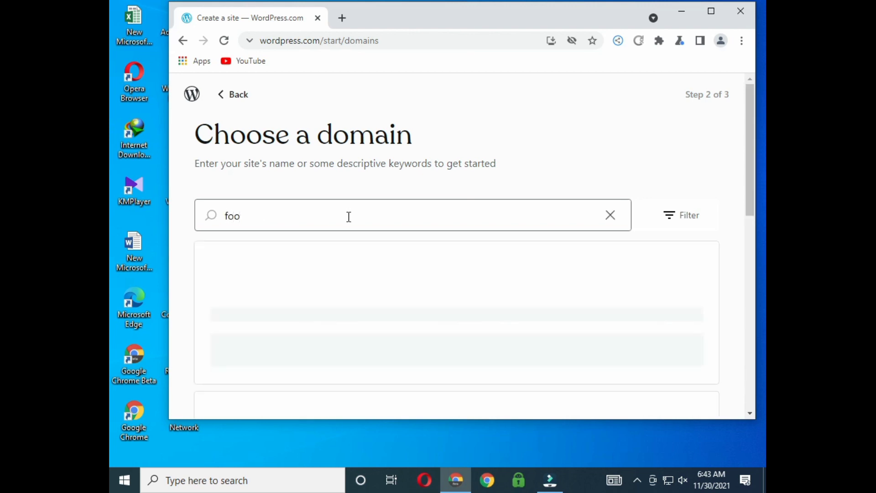
pyautogui.write('d')
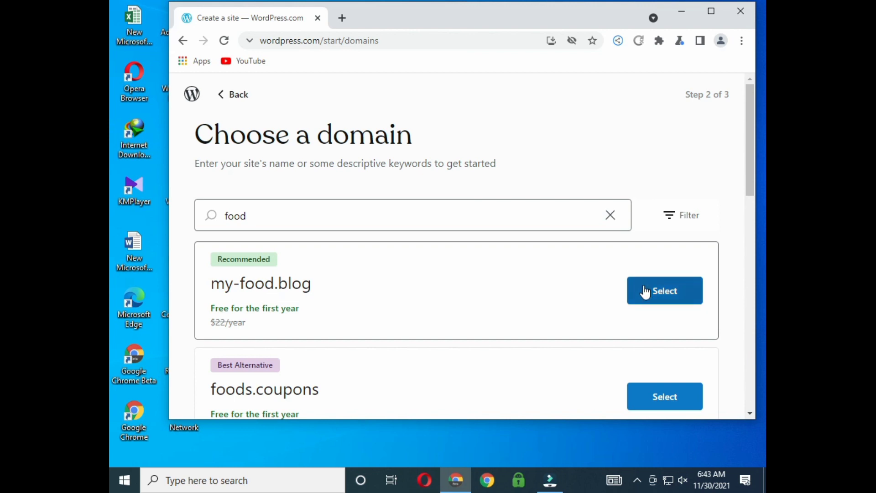
pyautogui.scroll(-4, 646, 295)
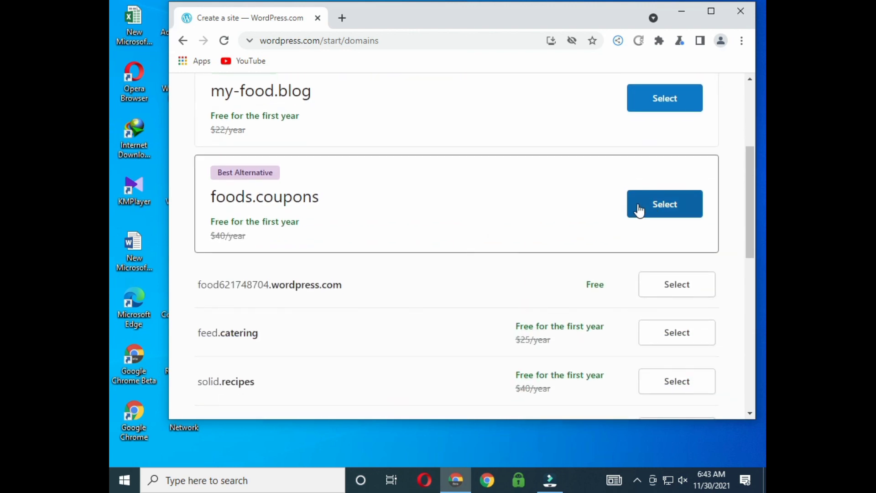
pyautogui.click(695, 287)
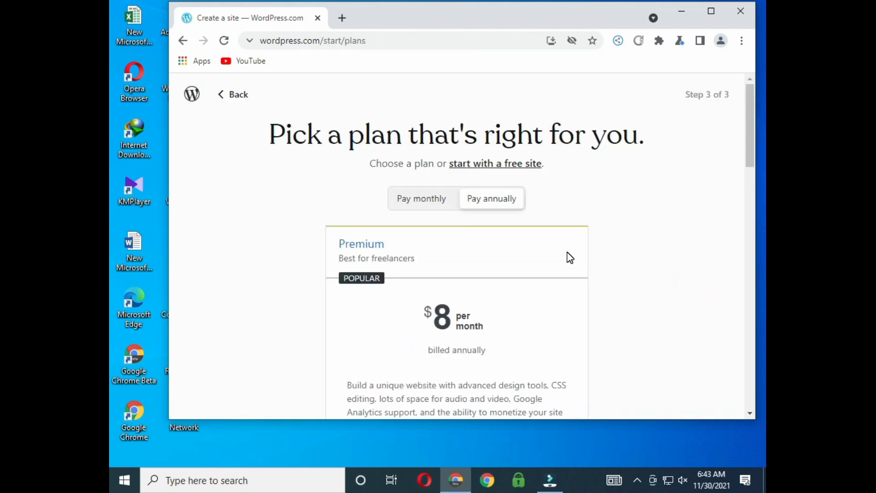
# Review the annually billed plans and choose to start with a free site instead
pyautogui.scroll(-6, 570, 258)
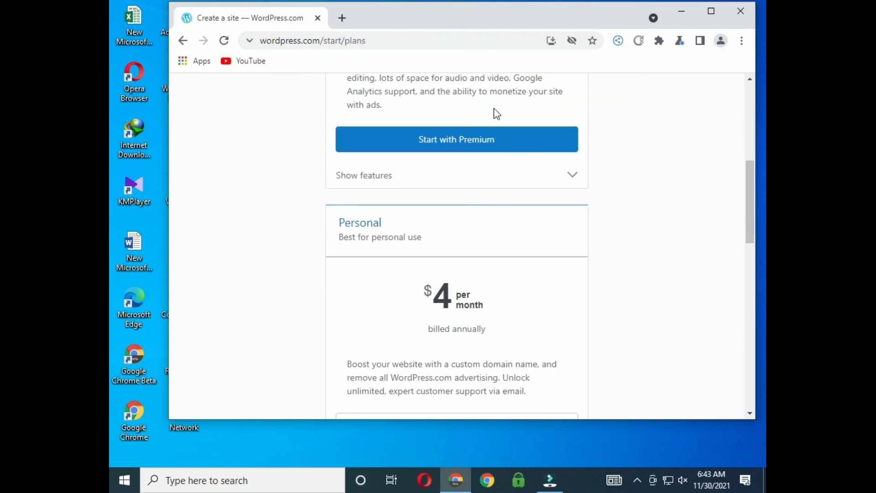
pyautogui.scroll(-12, 524, 223)
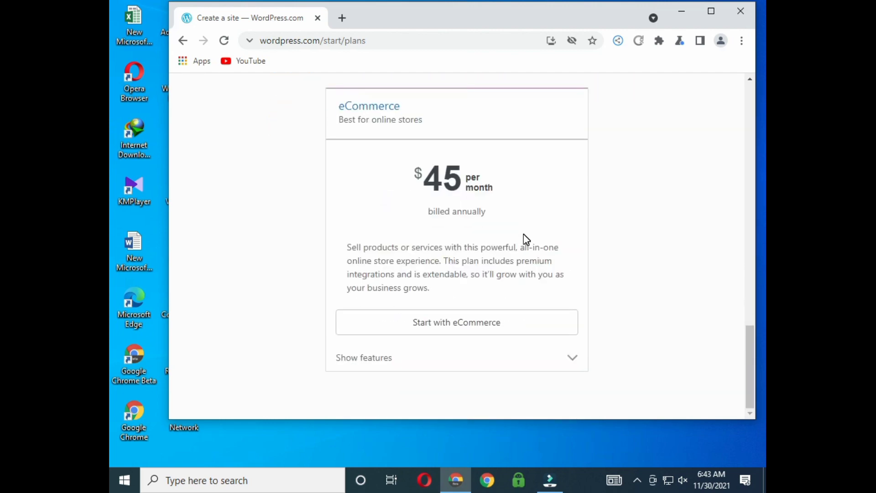
pyautogui.scroll(20, 525, 231)
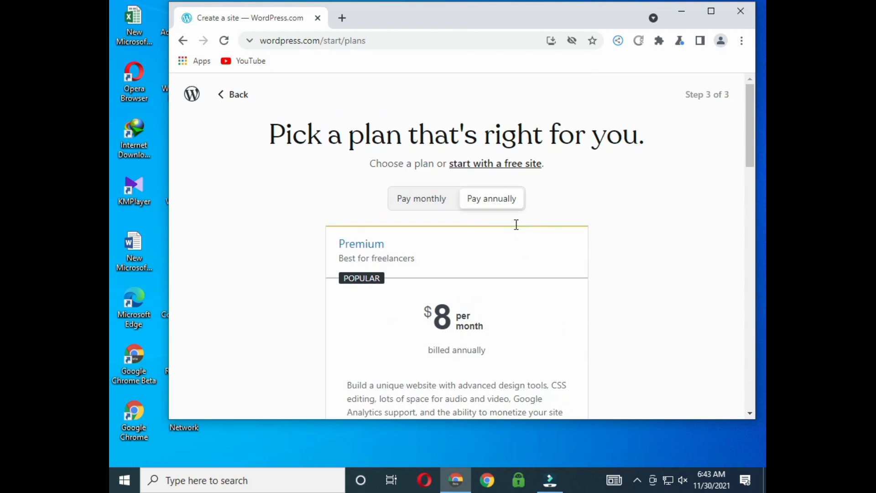
pyautogui.click(472, 208)
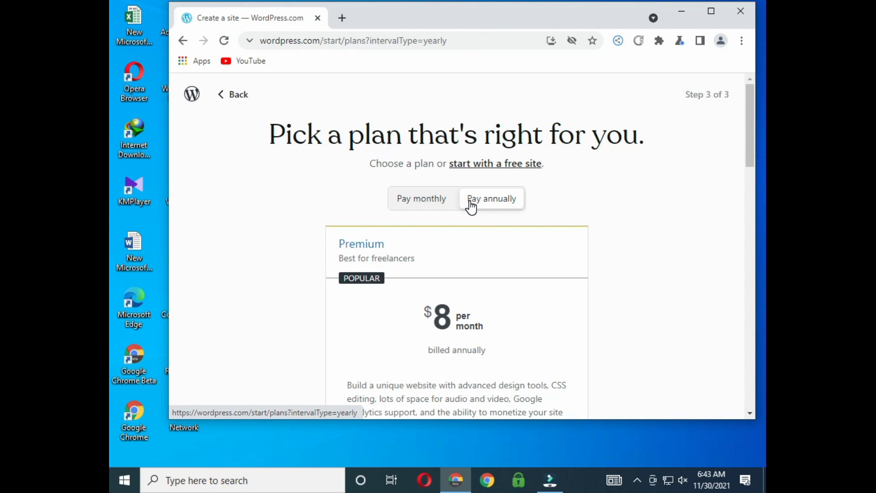
pyautogui.click(487, 163)
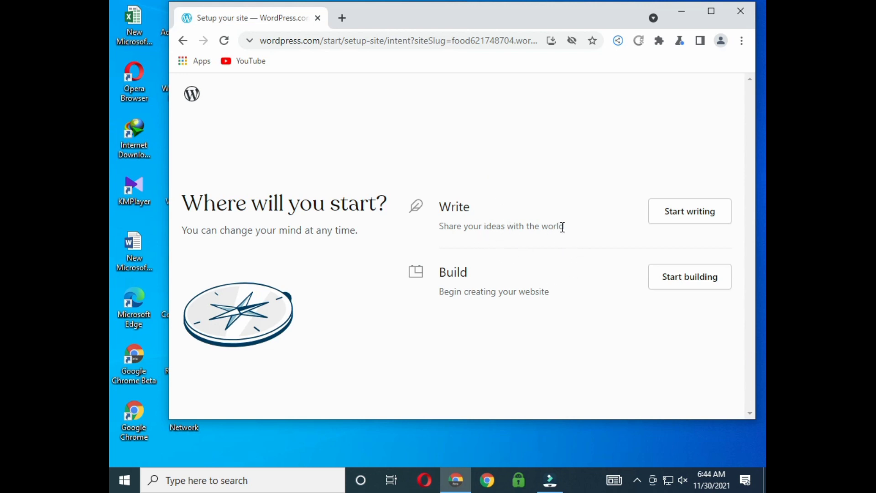
# Choose the writing path and name the blog "foodlover", leaving the tagline empty
pyautogui.click(679, 215)
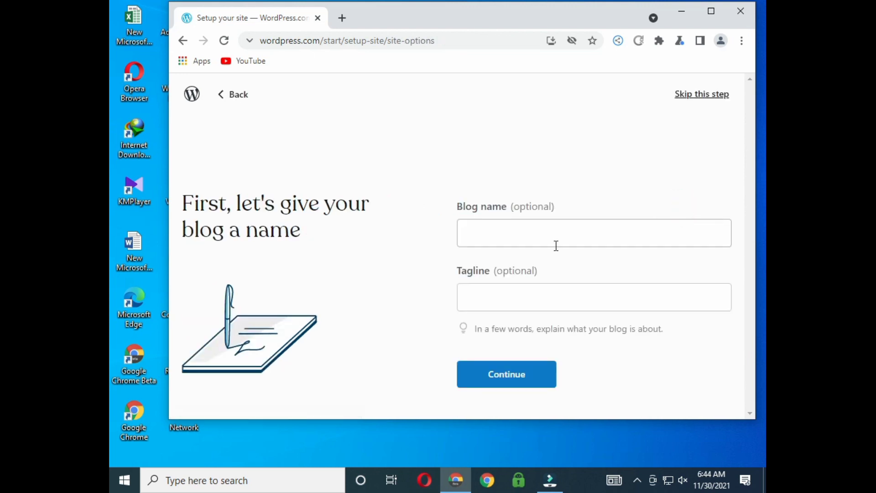
pyautogui.click(497, 238)
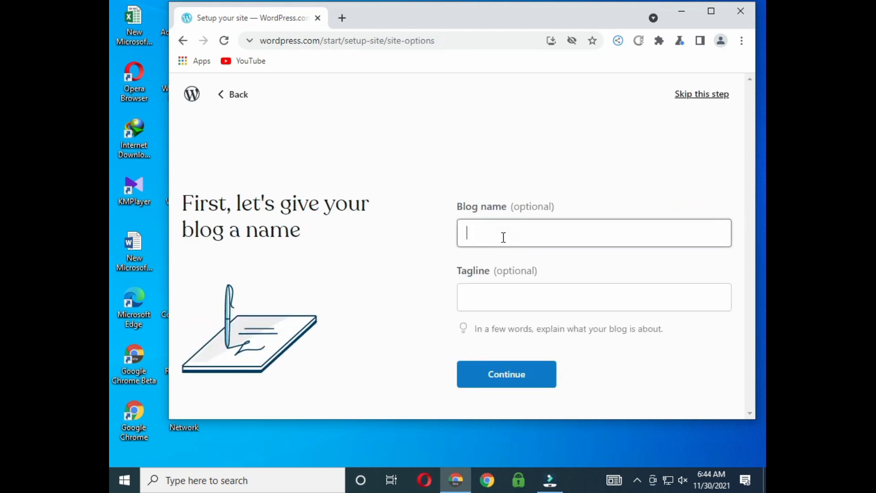
pyautogui.write('foodlover')
pyautogui.click(501, 296)
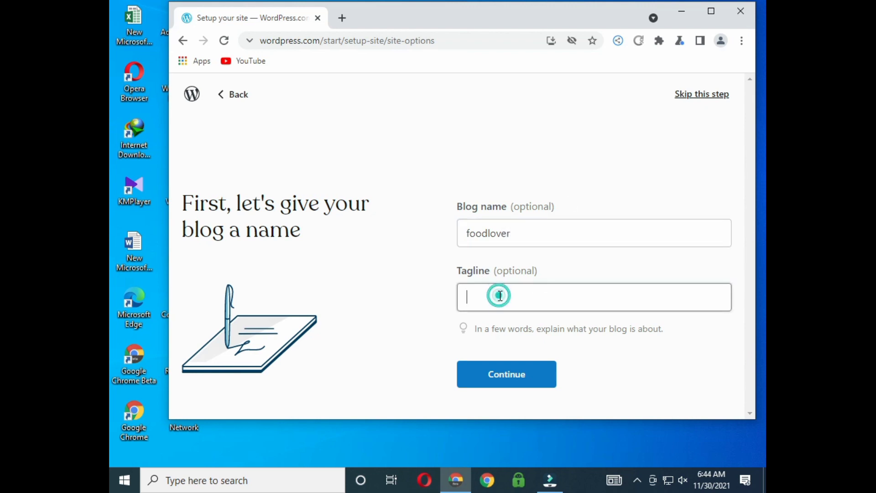
pyautogui.click(486, 371)
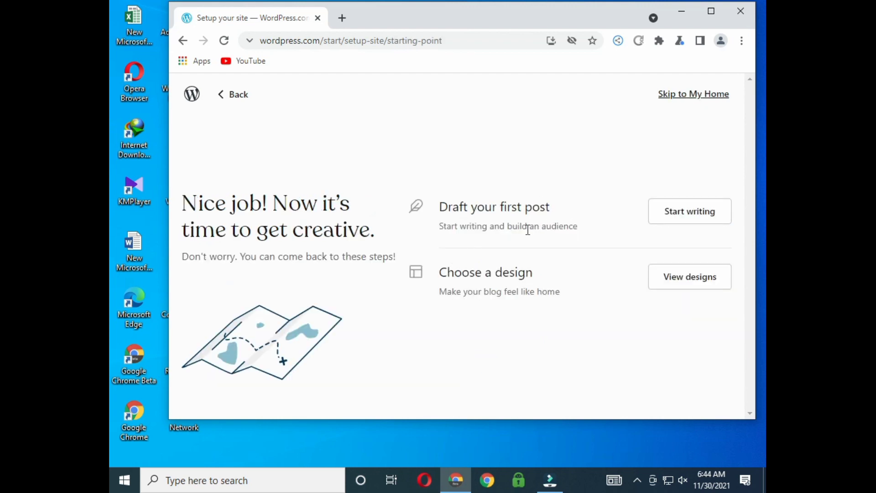
# Start drafting the first post and try out the first pages of the editor's welcome tour
pyautogui.click(698, 217)
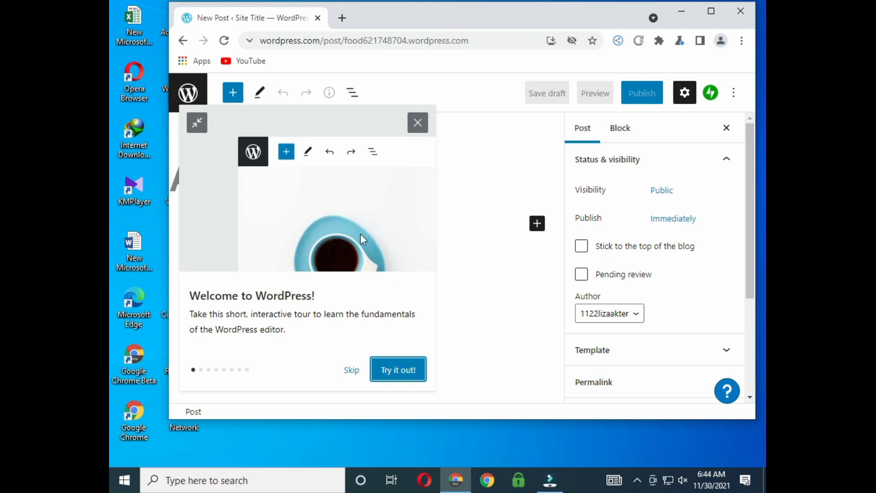
pyautogui.click(406, 384)
pyautogui.click(407, 383)
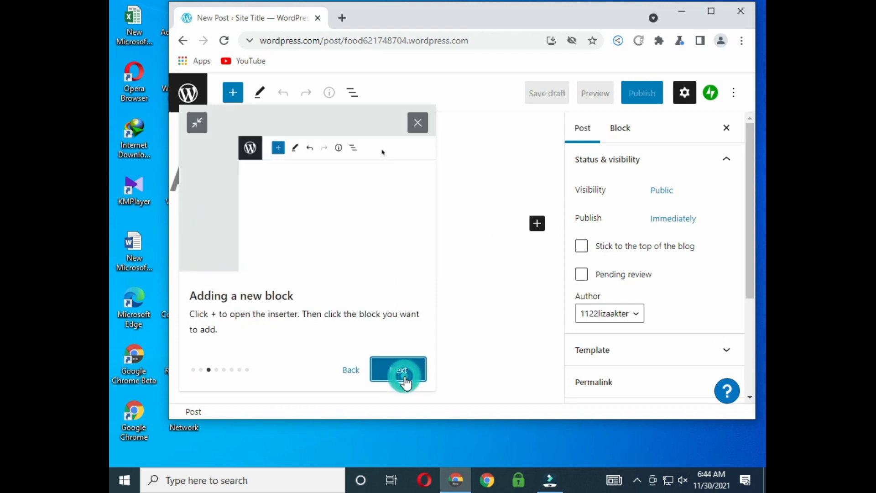
pyautogui.click(354, 372)
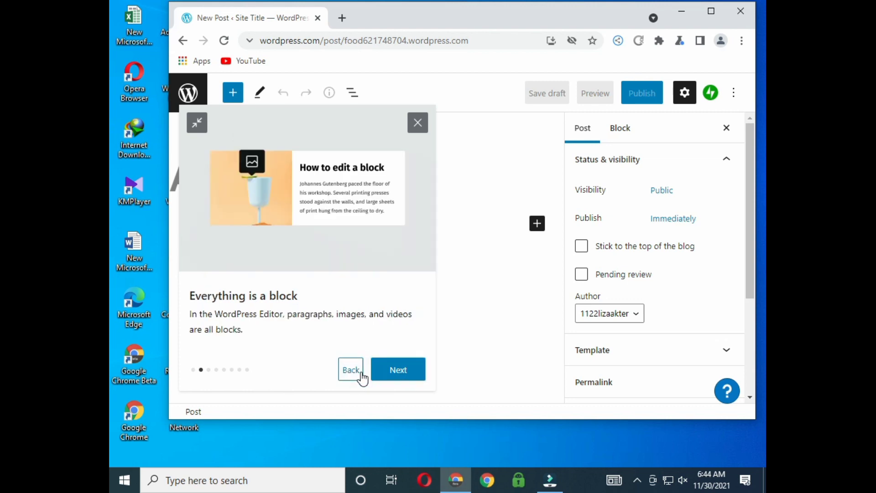
pyautogui.click(258, 181)
pyautogui.click(260, 93)
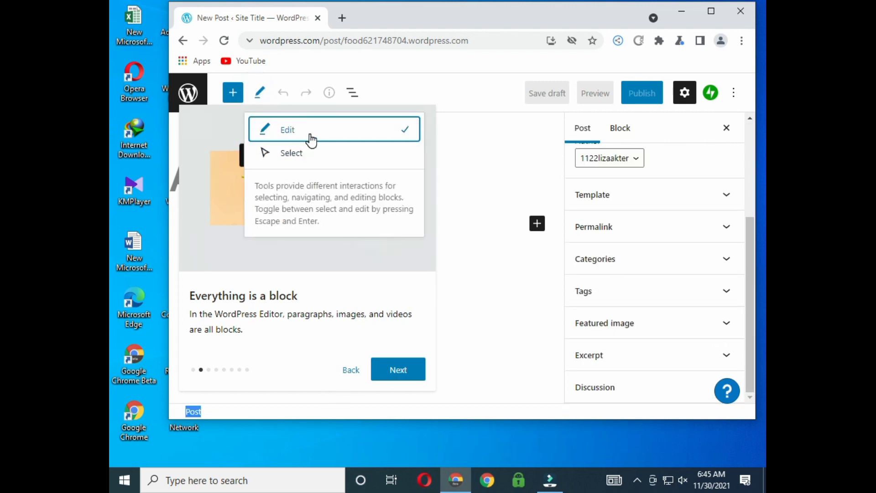
pyautogui.click(196, 217)
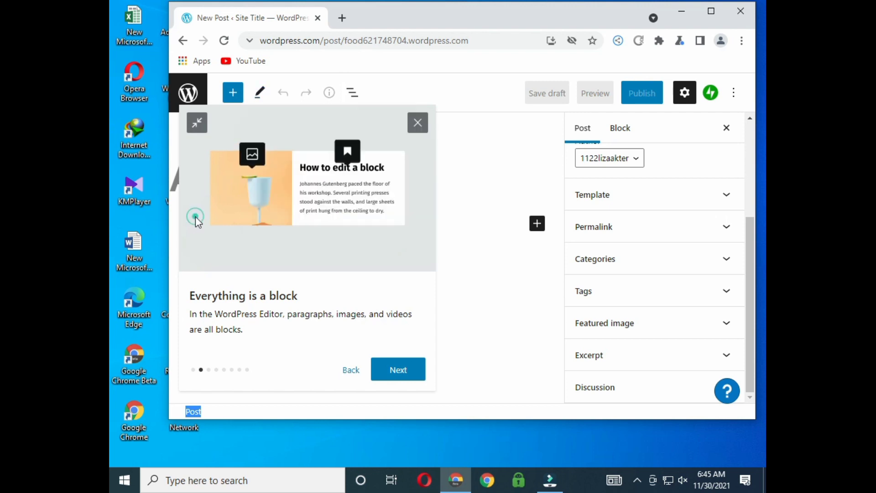
# Set the post to stick to the top of the blog and try to publish it
pyautogui.click(188, 405)
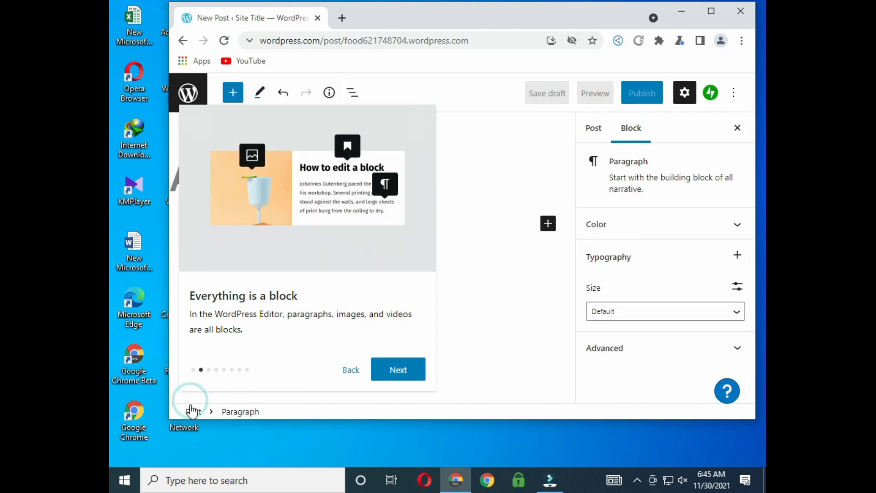
pyautogui.click(192, 411)
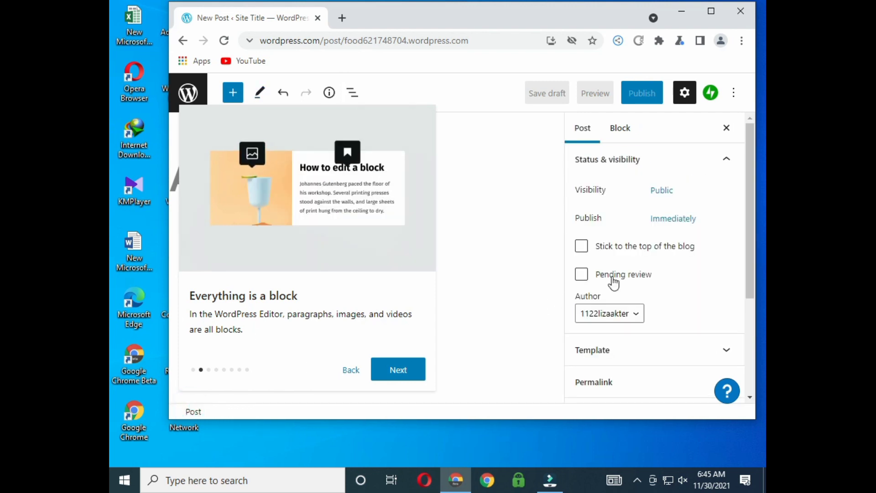
pyautogui.click(583, 246)
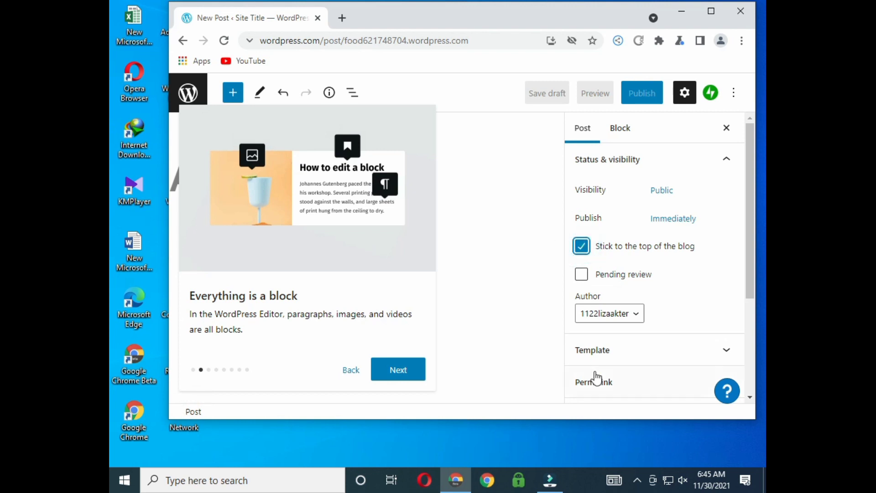
pyautogui.scroll(-3, 639, 402)
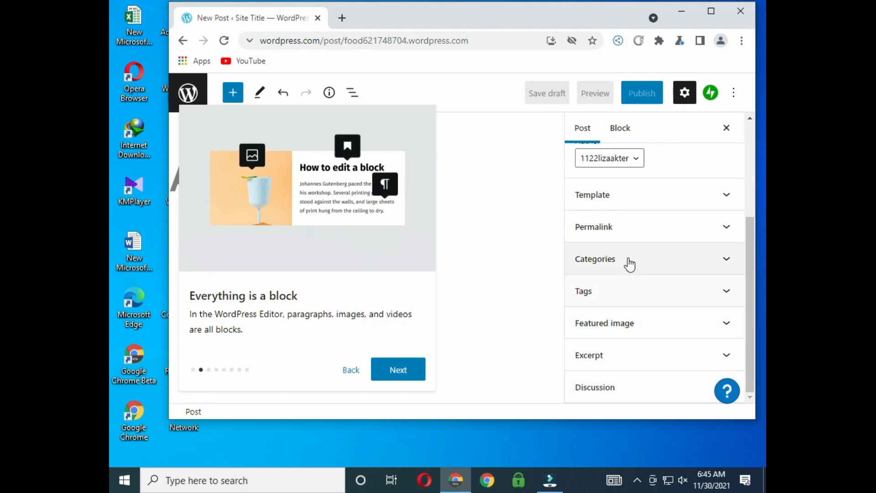
pyautogui.click(657, 89)
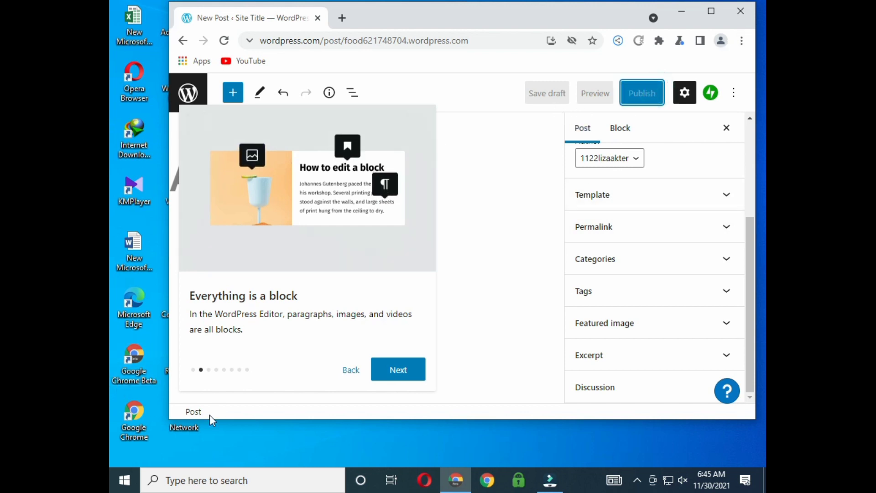
pyautogui.click(194, 412)
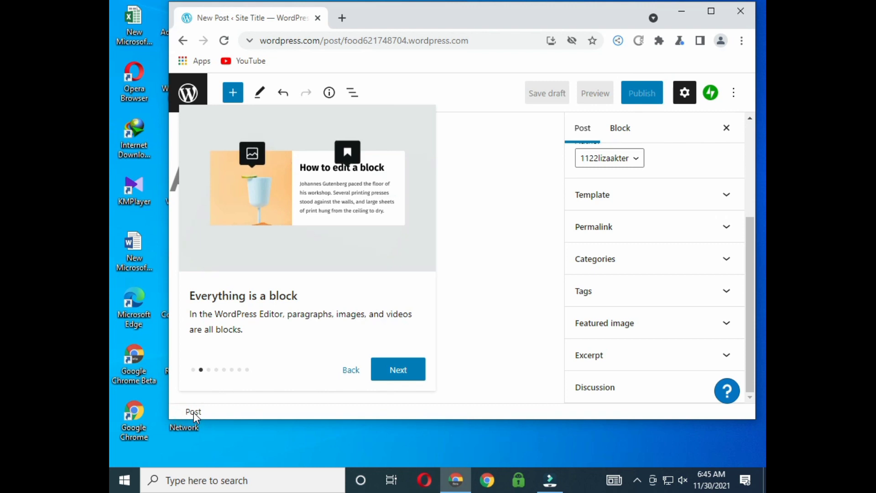
pyautogui.doubleClick(193, 412)
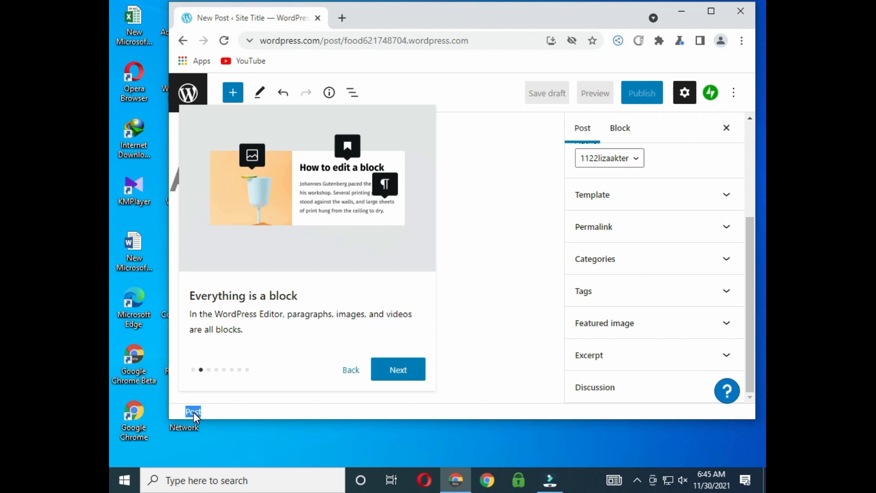
pyautogui.click(233, 337)
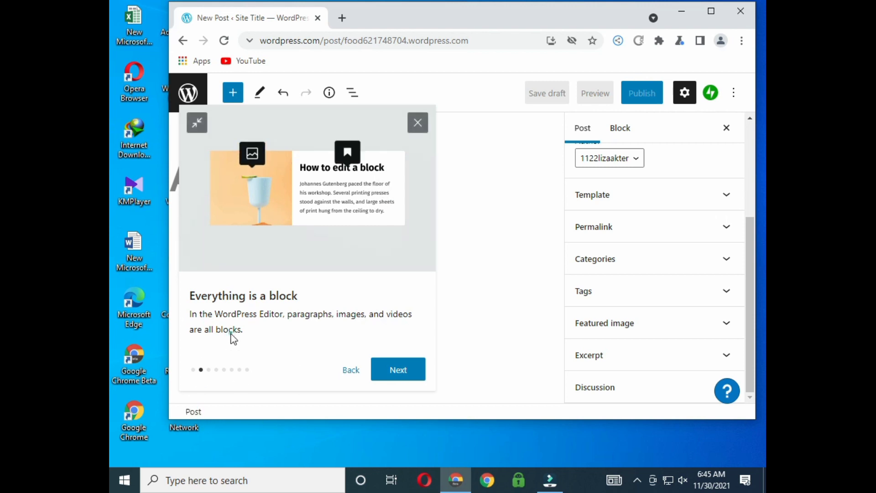
# Go through the remaining pages of the welcome tour from "Everything is a block" to the end
pyautogui.click(374, 369)
pyautogui.click(385, 368)
pyautogui.click(384, 368)
pyautogui.click(385, 368)
pyautogui.click(385, 368)
pyautogui.click(385, 368)
pyautogui.click(385, 368)
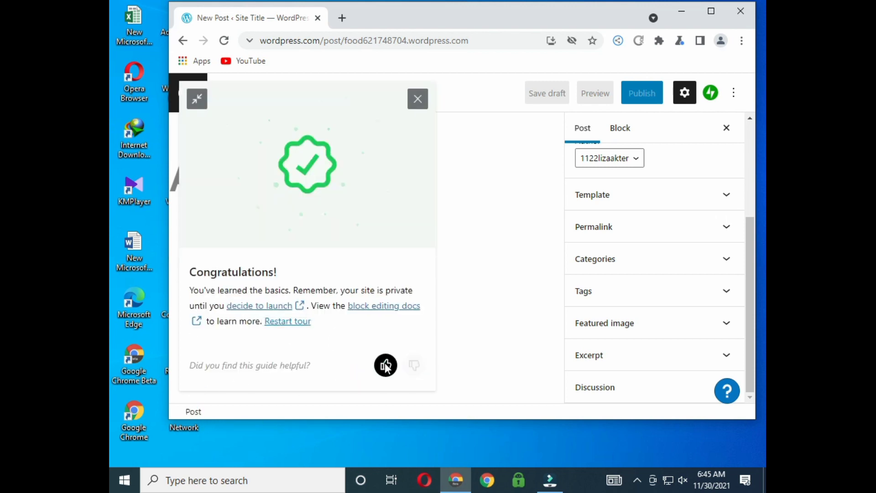
# Rate the welcome guide as helpful and close the tour
pyautogui.click(386, 365)
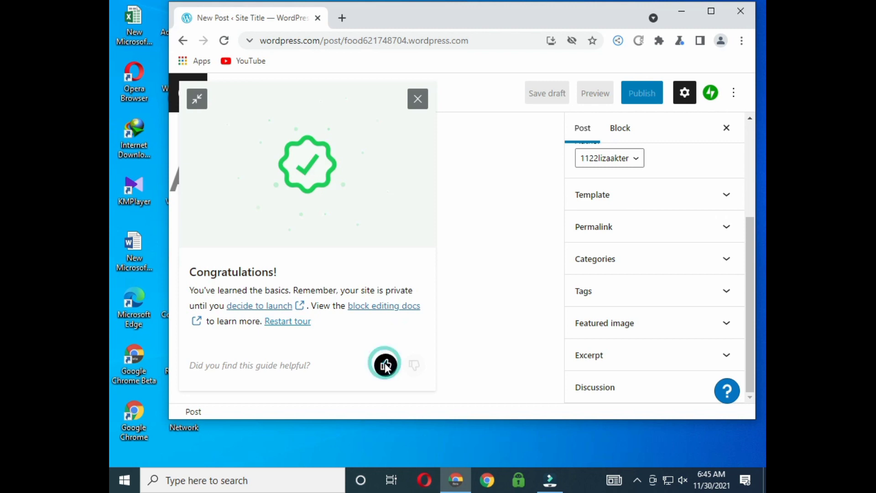
pyautogui.click(195, 412)
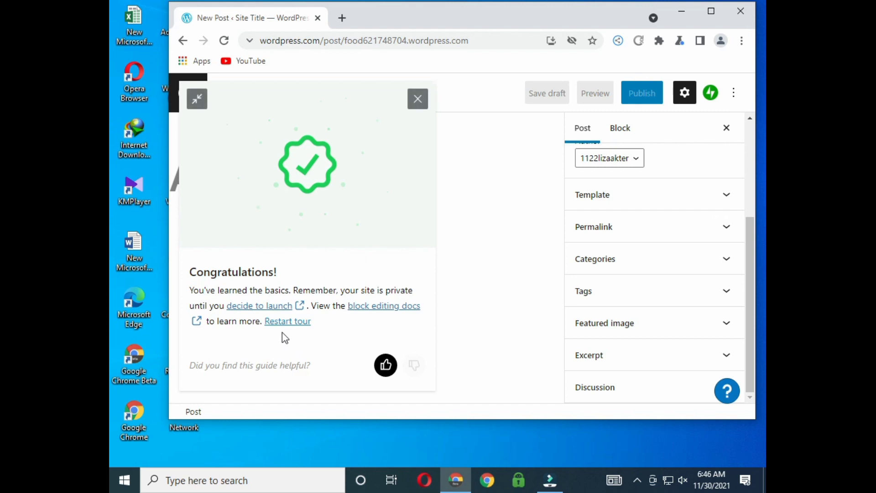
pyautogui.click(424, 99)
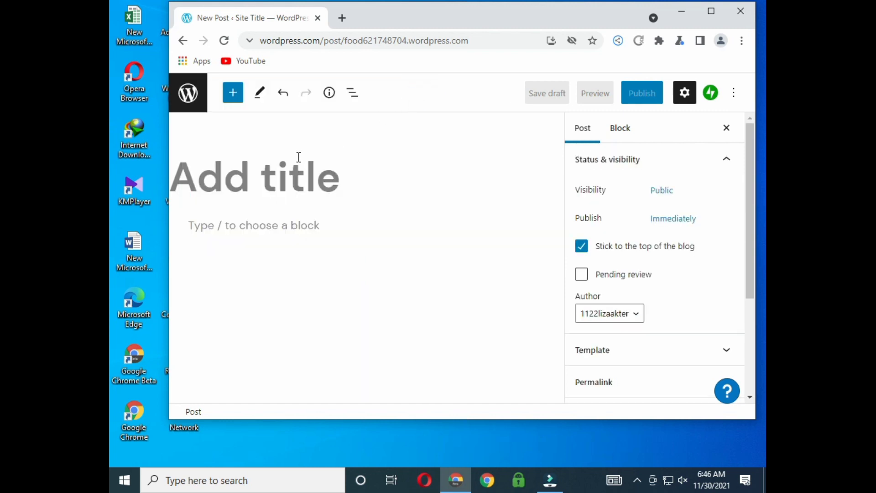
# Write "food lover" in the post's first paragraph block, leaving the title empty
pyautogui.click(307, 224)
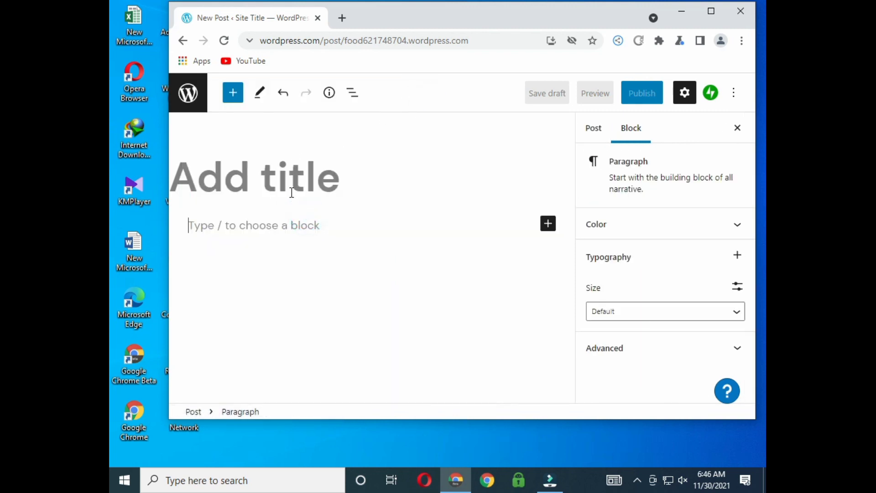
pyautogui.click(284, 227)
pyautogui.write('d')
pyautogui.press('BackSpace')
pyautogui.write('f')
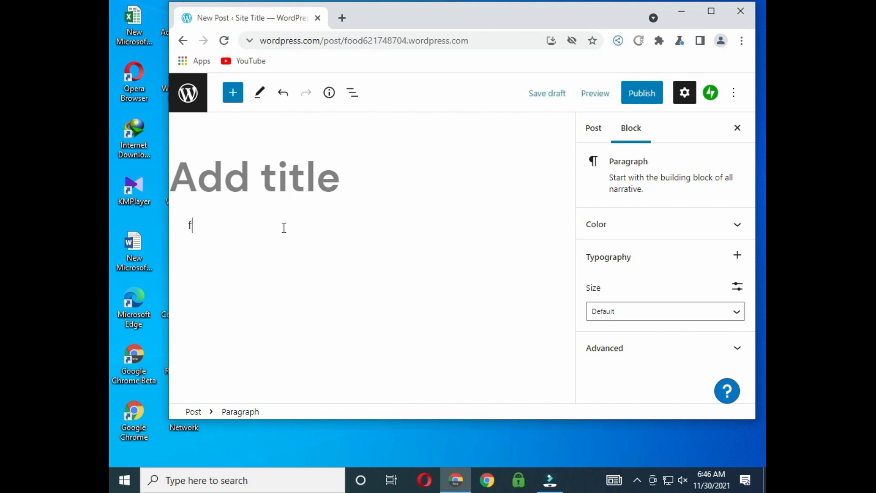
pyautogui.write('ood')
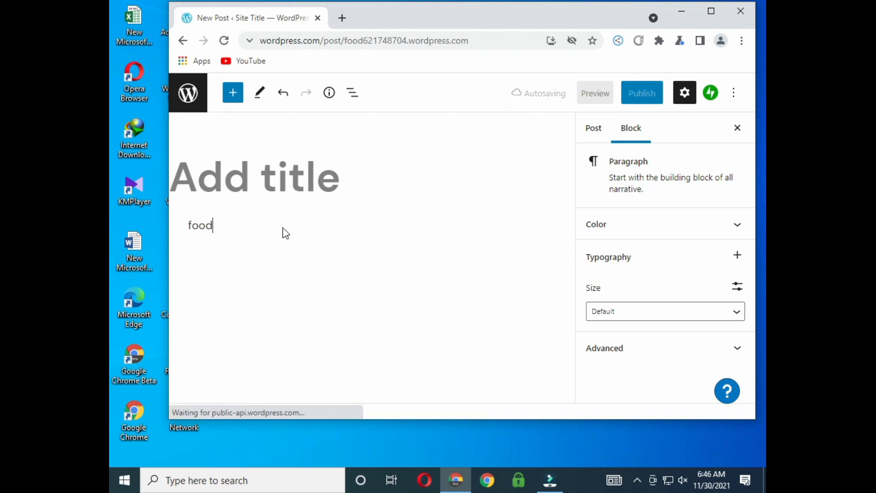
pyautogui.write(' lover')
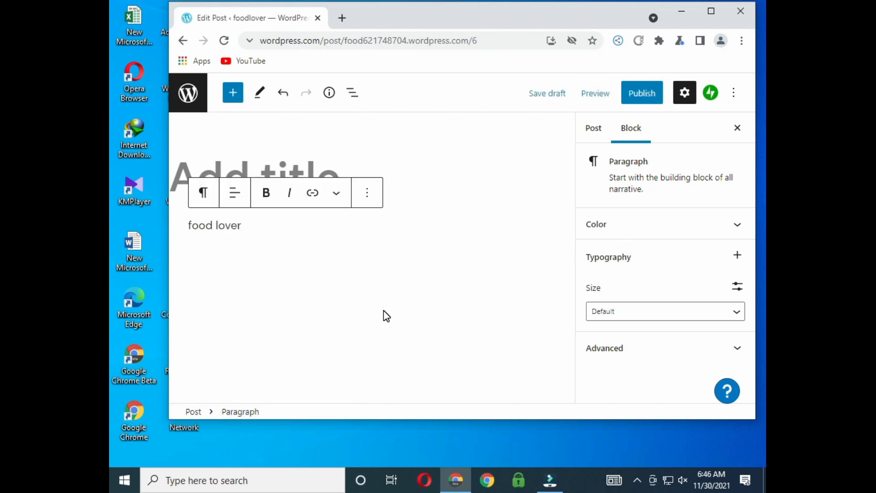
# Check the paragraph's advanced settings and publish the post, confirming the pre-publish check
pyautogui.click(615, 348)
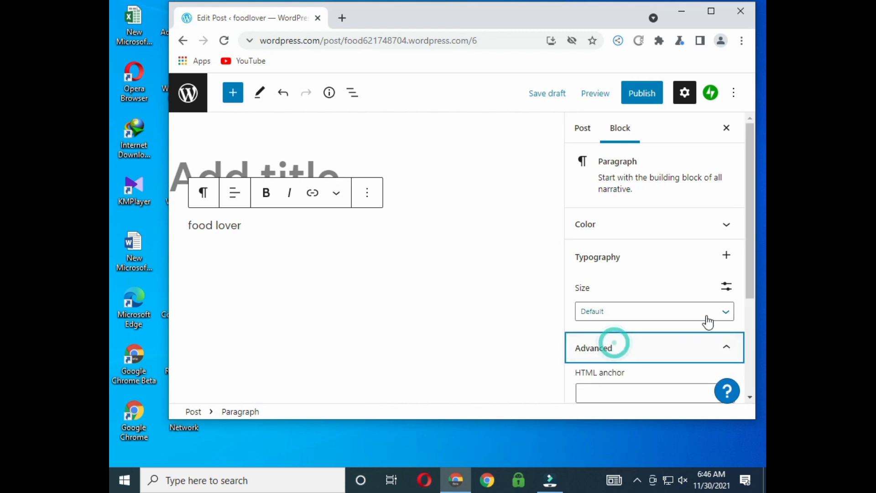
pyautogui.scroll(-3, 677, 369)
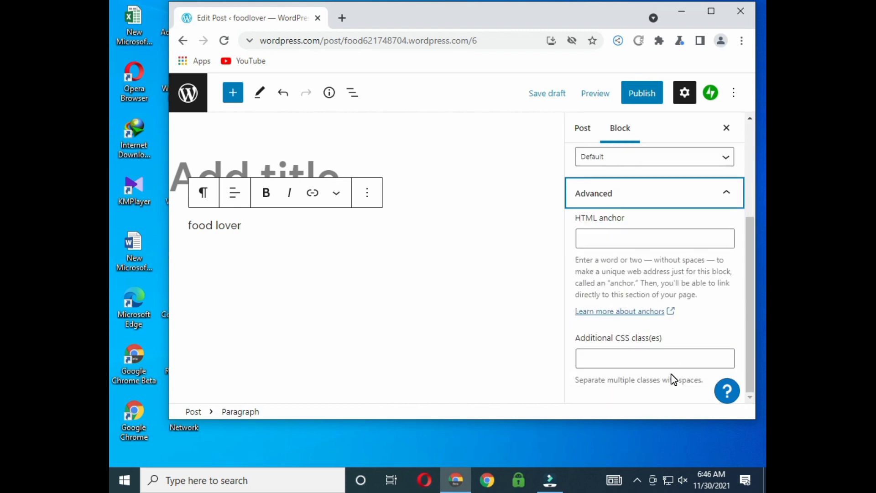
pyautogui.scroll(3, 673, 379)
pyautogui.click(651, 102)
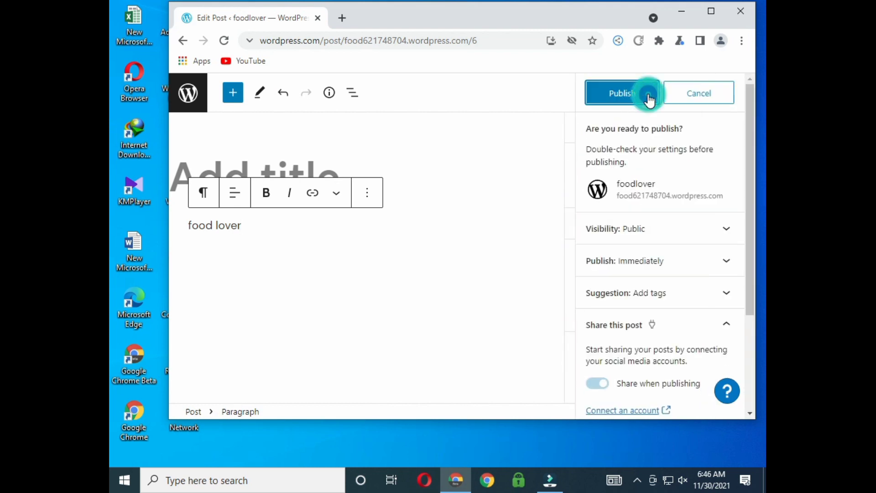
pyautogui.click(651, 100)
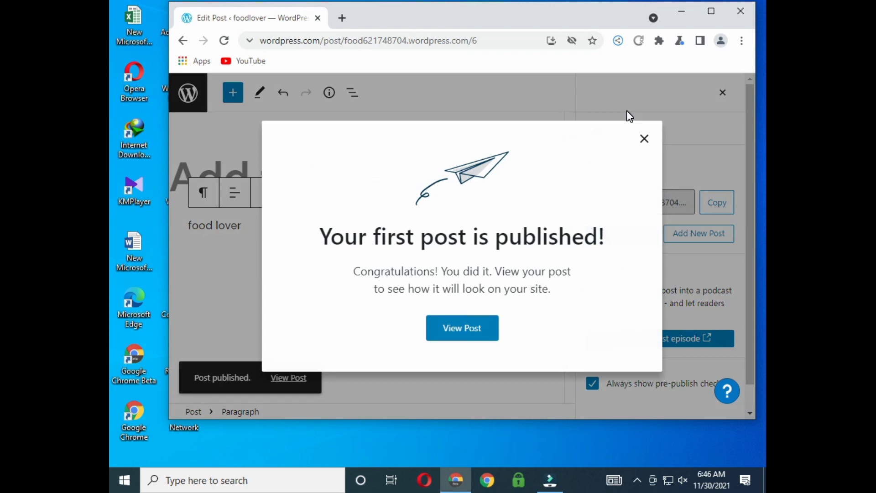
# View the published post on the site and look through its page down to the reply section
pyautogui.click(473, 336)
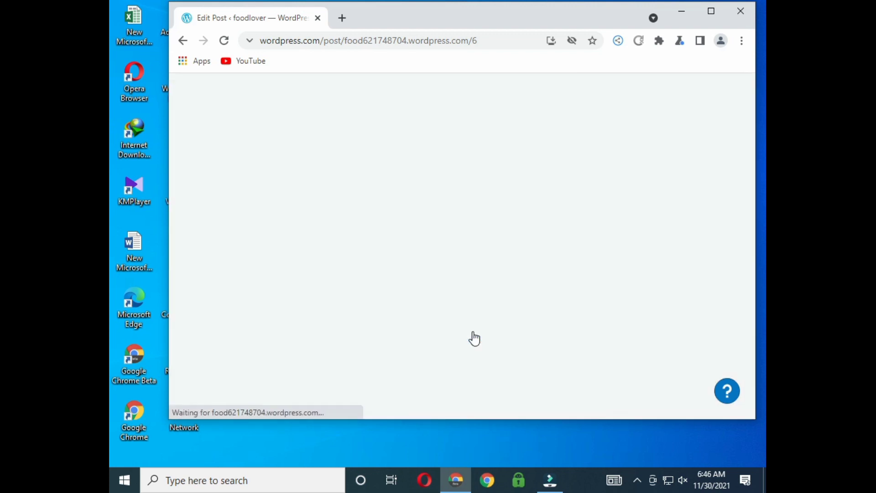
pyautogui.scroll(-5, 447, 287)
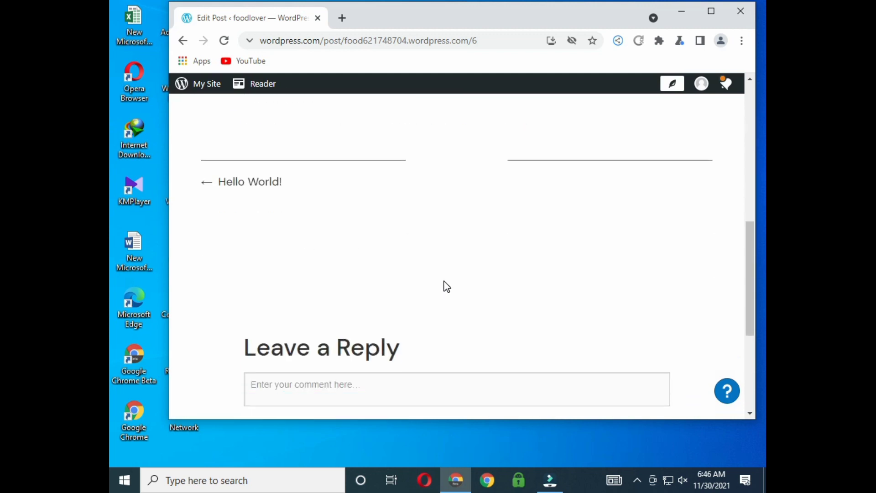
pyautogui.scroll(-4, 451, 286)
pyautogui.scroll(13, 466, 274)
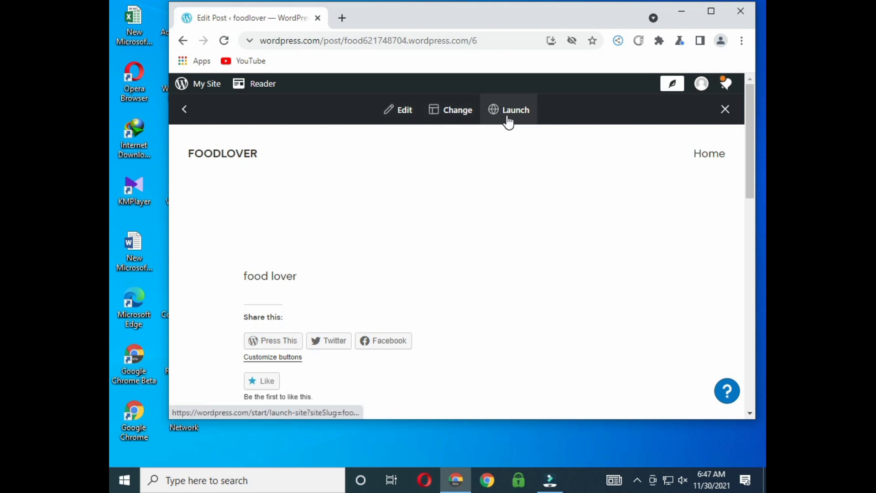
# Go to the site's dashboard, dismiss the CCleaner browser window, and look through the list of published posts
pyautogui.click(197, 84)
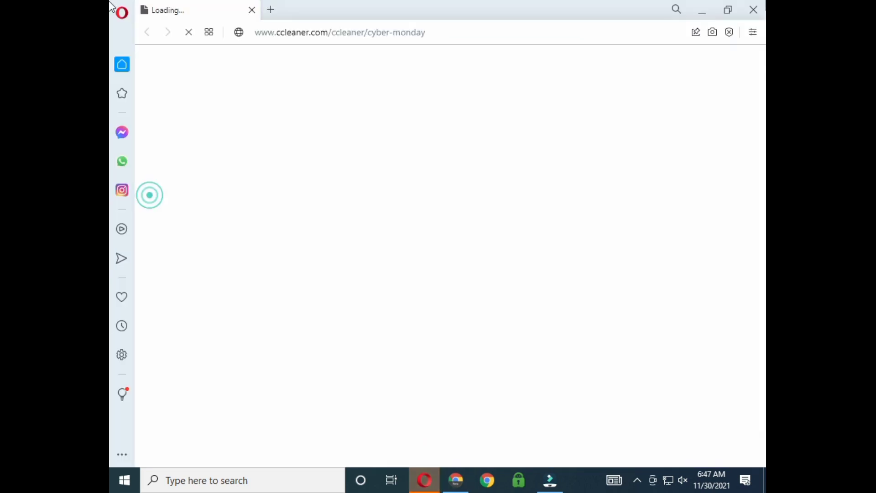
pyautogui.click(751, 10)
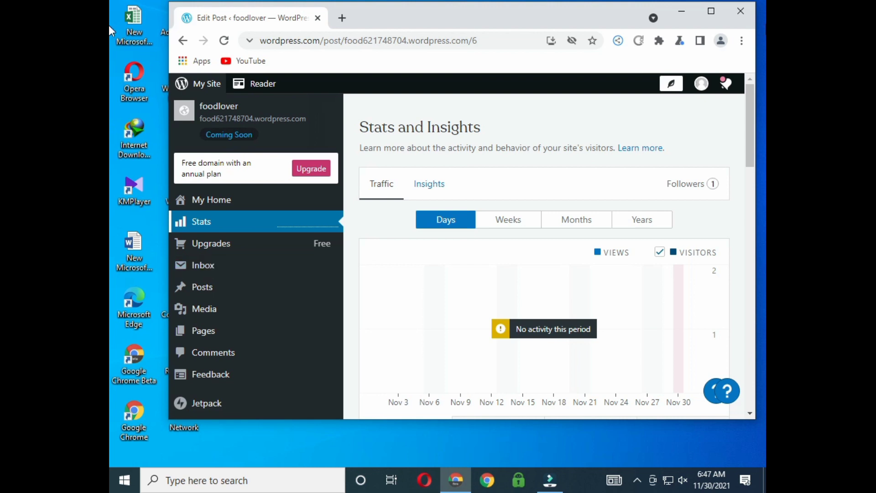
pyautogui.click(241, 285)
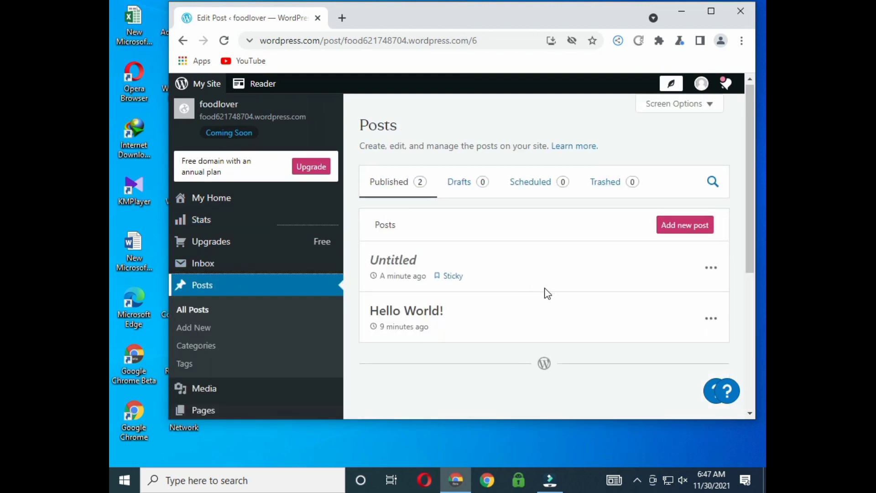
pyautogui.scroll(-1, 546, 293)
pyautogui.scroll(-5, 555, 294)
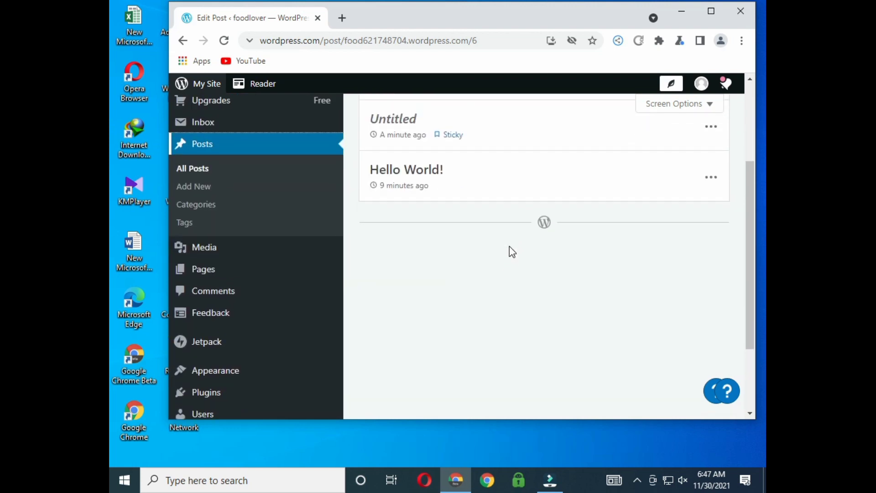
pyautogui.scroll(6, 514, 259)
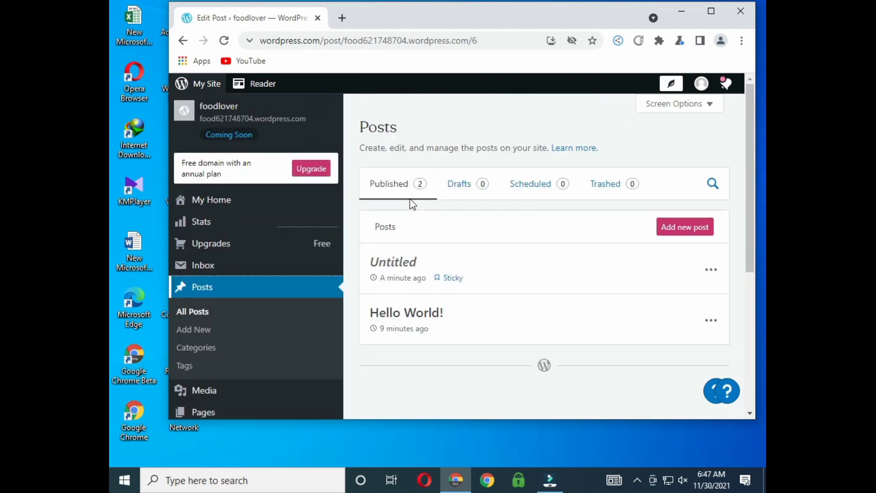
# Look at the actions available for the "Hello World!" post and return to the list of all posts
pyautogui.click(402, 233)
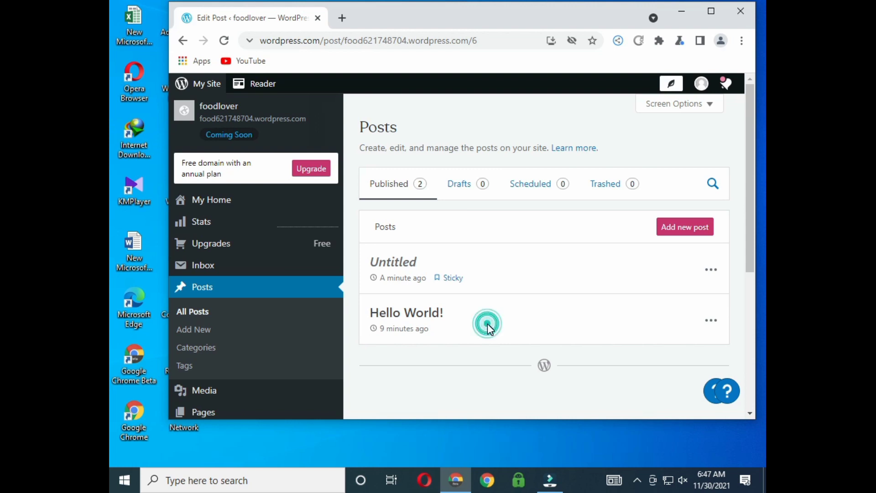
pyautogui.click(711, 320)
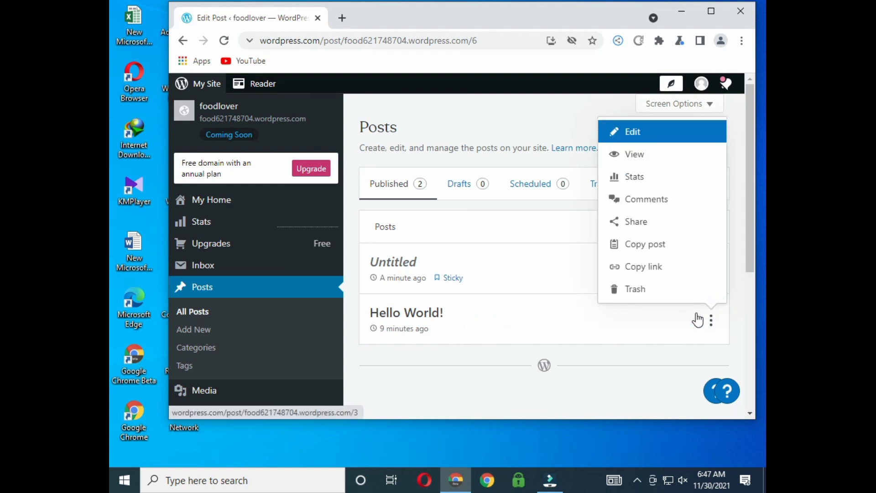
pyautogui.click(609, 408)
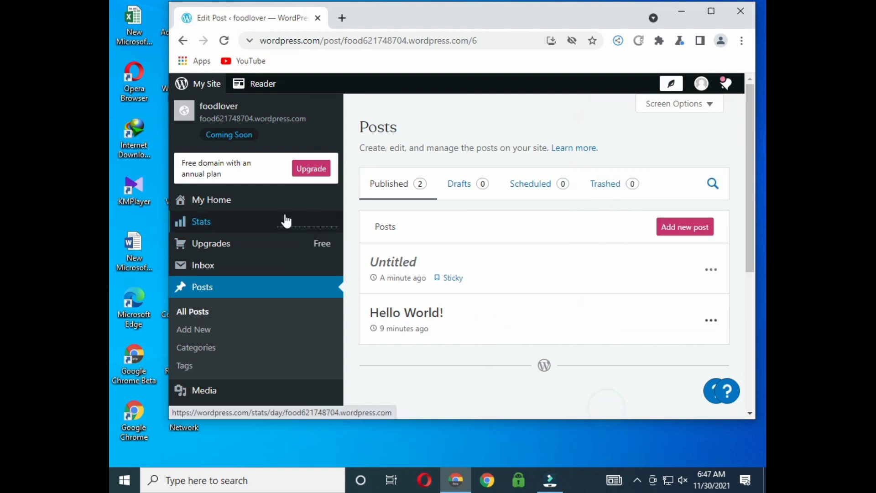
pyautogui.click(212, 315)
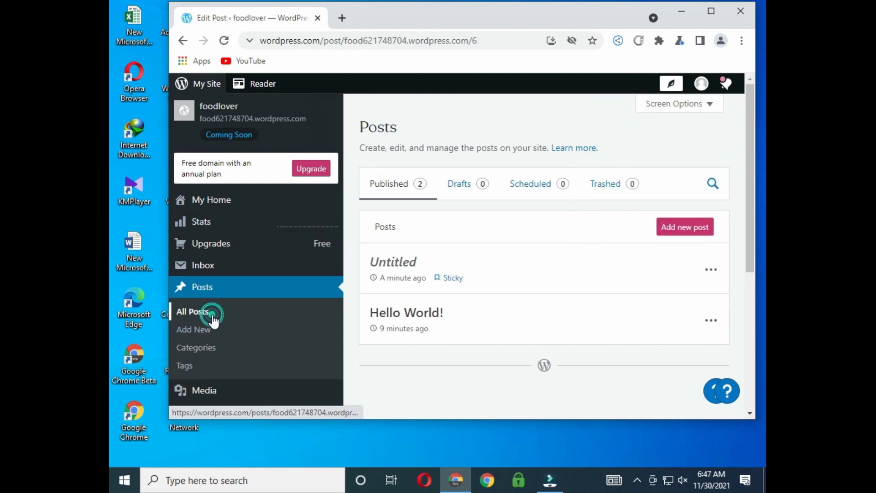
# From My Home's site setup list, open the site naming task and select the Site tagline field for editing
pyautogui.click(224, 198)
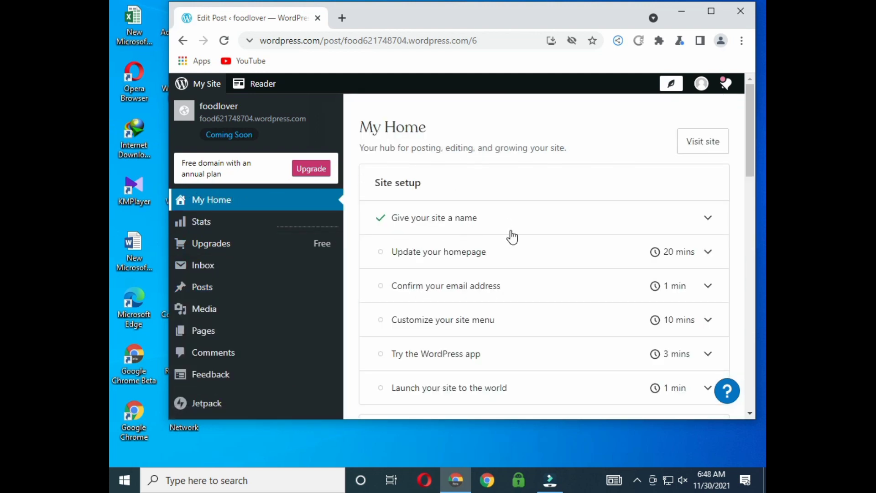
pyautogui.click(385, 184)
pyautogui.click(468, 223)
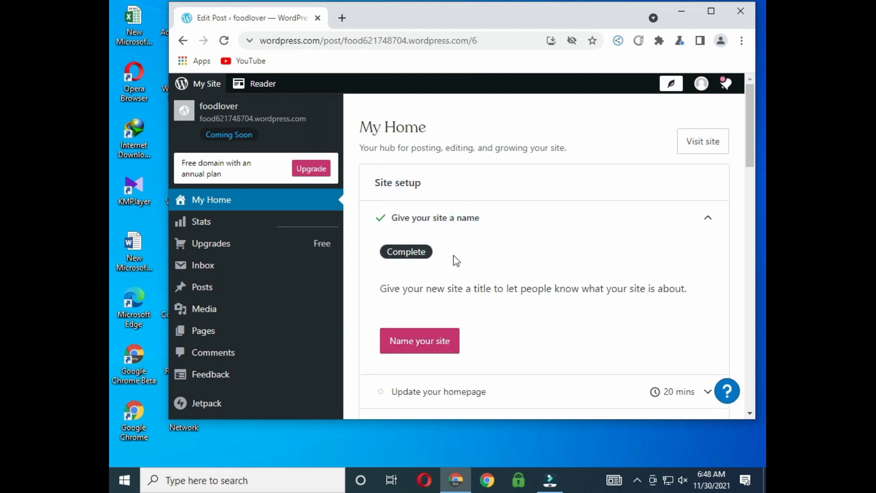
pyautogui.click(442, 355)
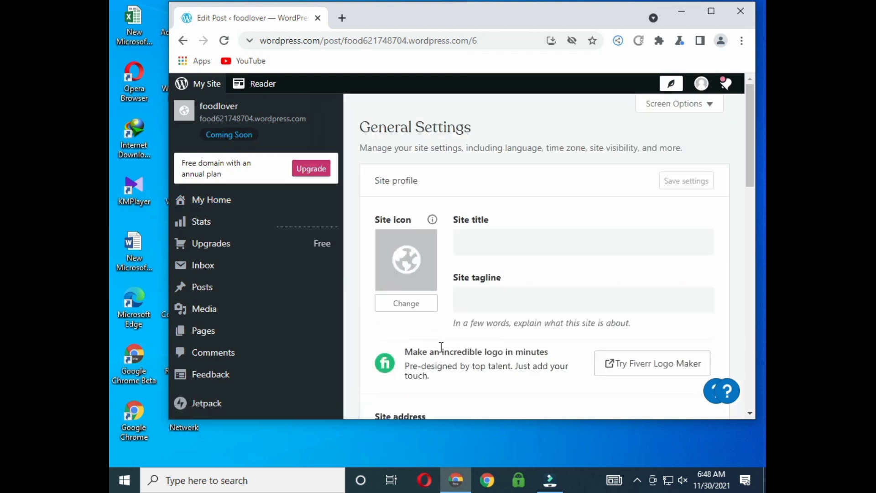
pyautogui.click(493, 303)
pyautogui.click(505, 303)
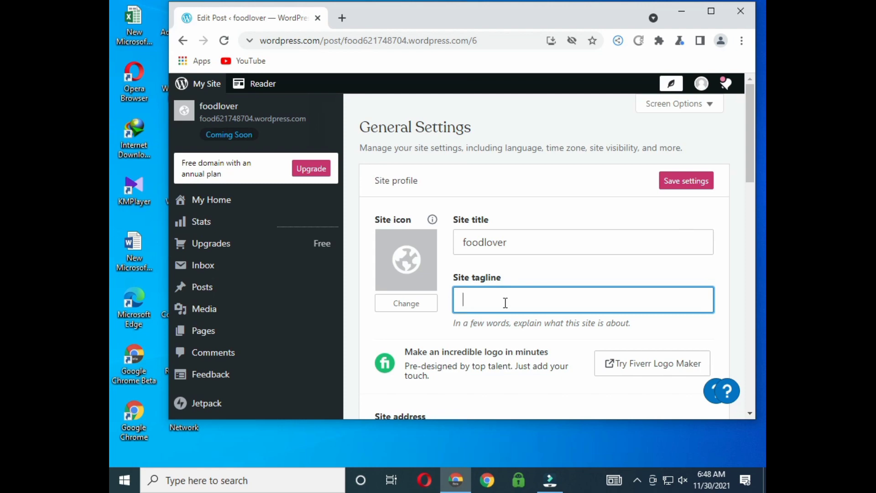
# Review the General Settings page down to the site tools and save the settings, leaving the tagline empty
pyautogui.scroll(-5, 514, 363)
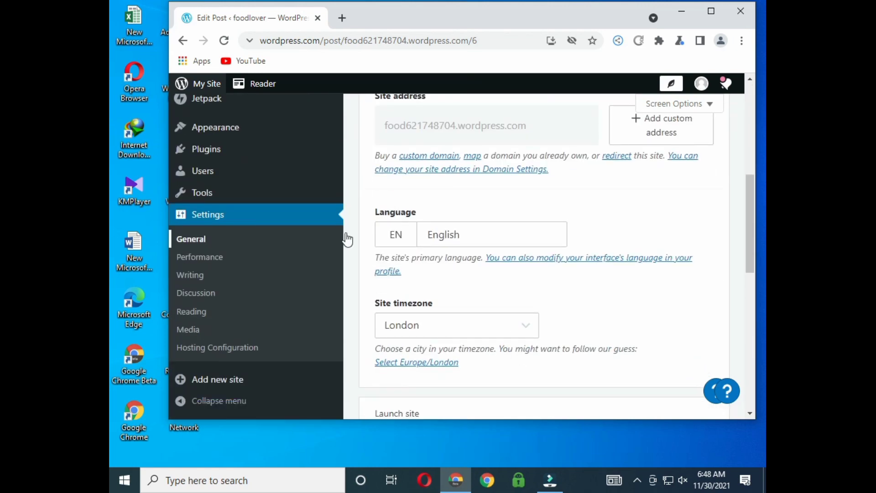
pyautogui.scroll(-5, 507, 337)
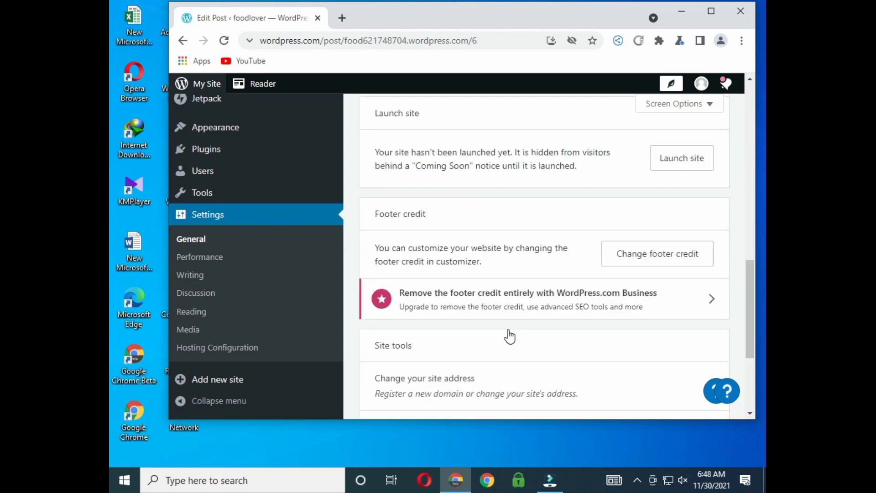
pyautogui.scroll(-3, 505, 272)
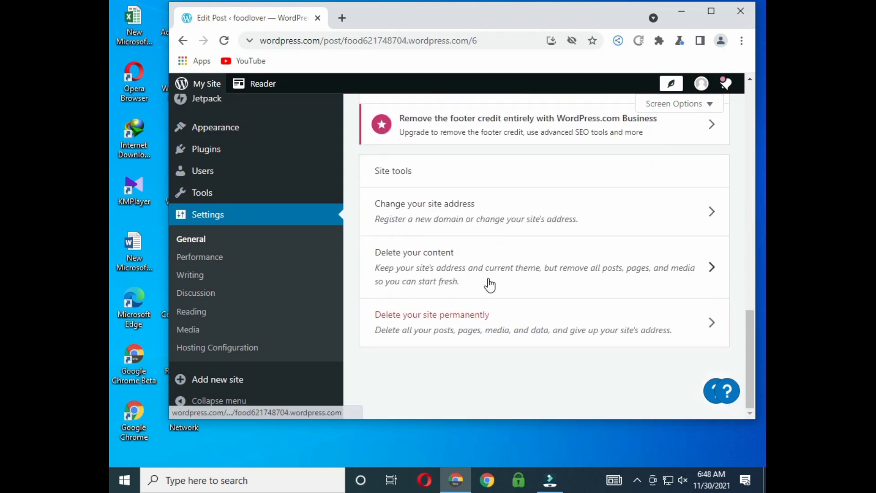
pyautogui.scroll(7, 394, 336)
pyautogui.scroll(5, 393, 335)
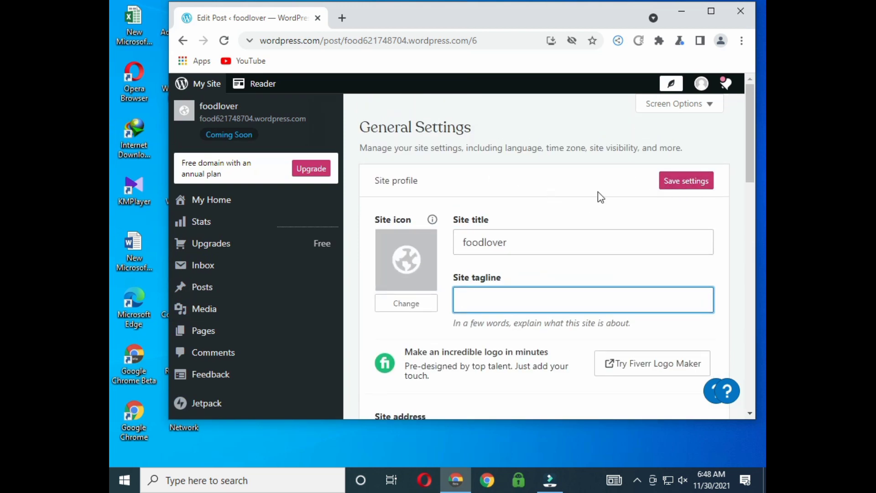
pyautogui.click(660, 182)
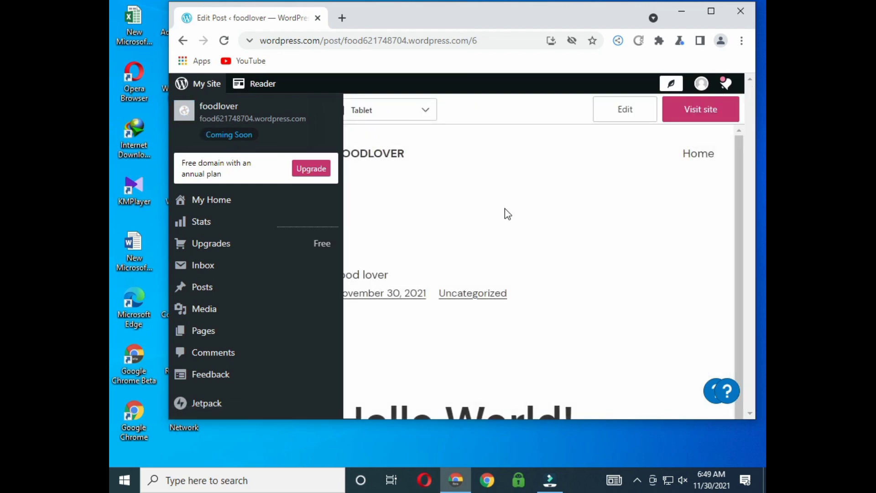
# Maximize the browser window and look through the site's tablet preview with its two posts
pyautogui.click(710, 11)
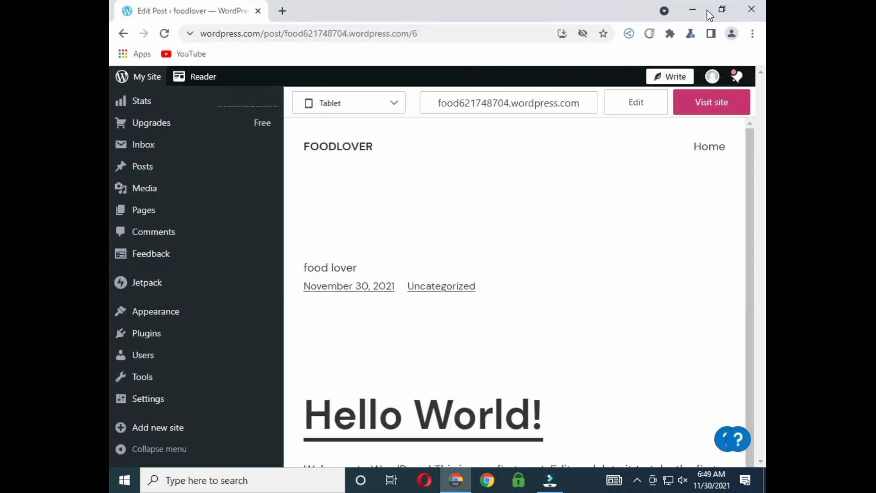
pyautogui.scroll(-4, 388, 256)
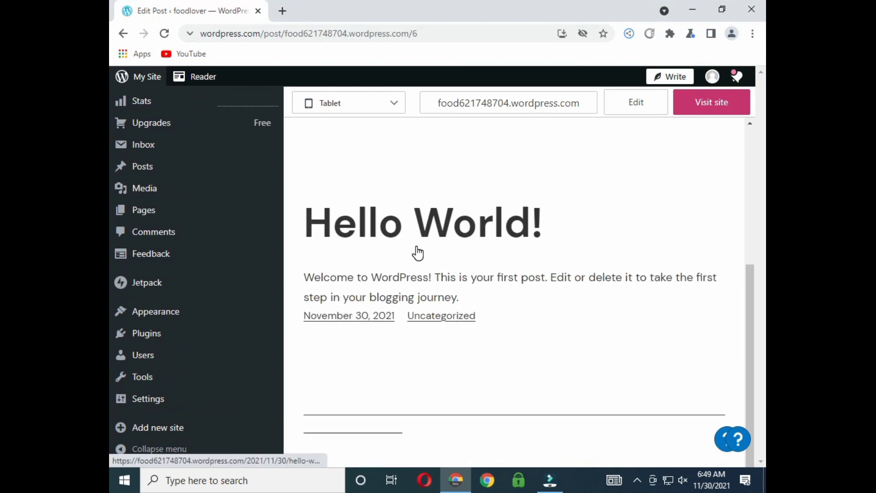
pyautogui.scroll(4, 411, 247)
pyautogui.click(136, 81)
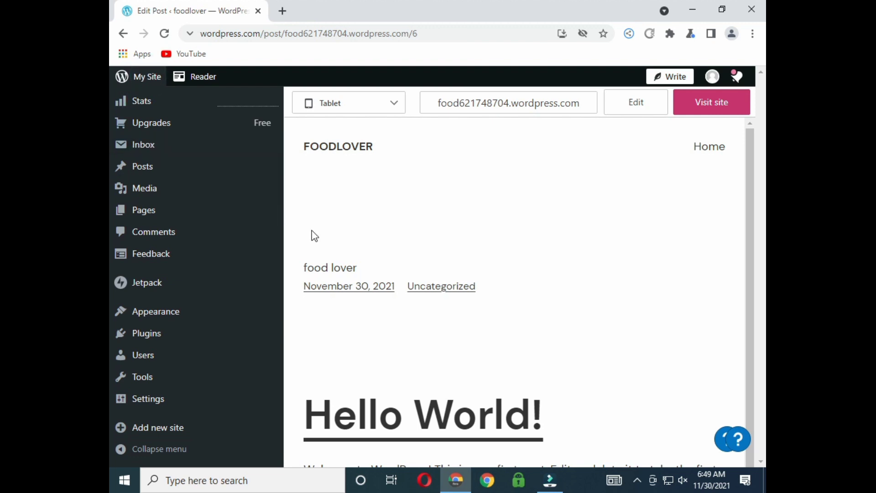
# Open the account's profile page, copy the browser address ending in food621748704.wordpress.com/6, and load it in a new tab
pyautogui.click(713, 77)
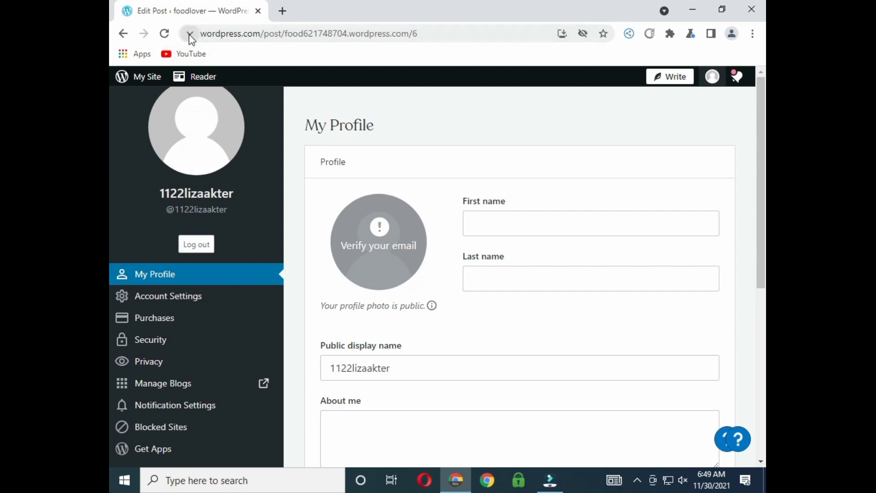
pyautogui.moveTo(202, 33); pyautogui.dragTo(419, 28)
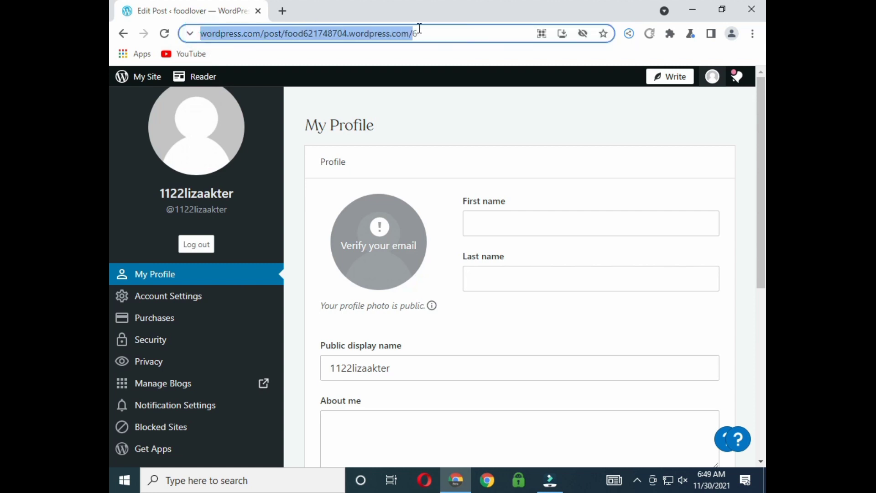
pyautogui.rightClick(398, 34)
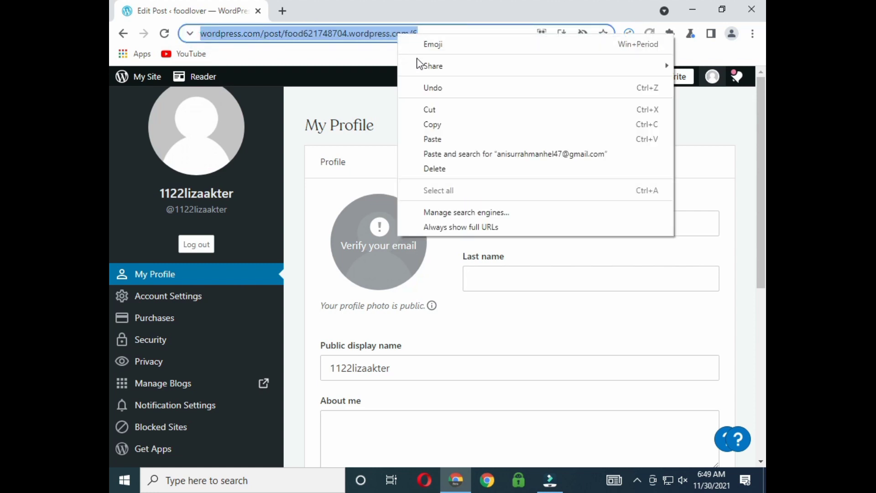
pyautogui.click(425, 125)
pyautogui.click(282, 11)
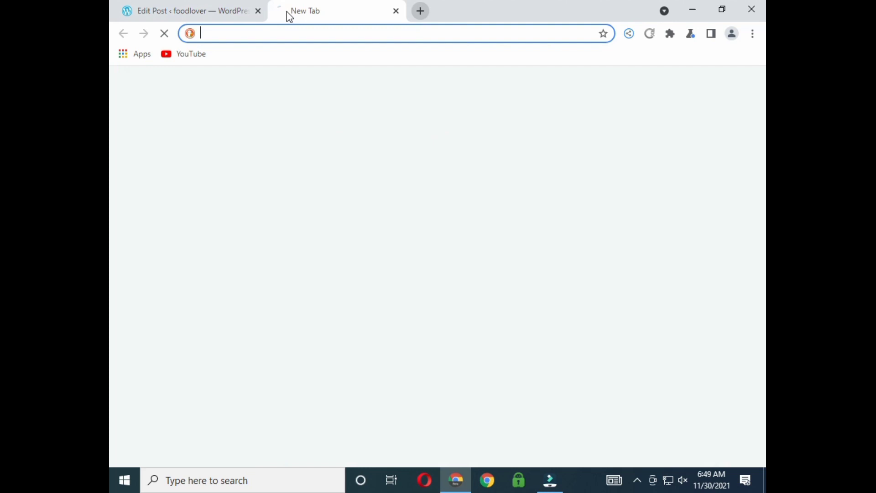
pyautogui.rightClick(295, 37)
pyautogui.click(329, 143)
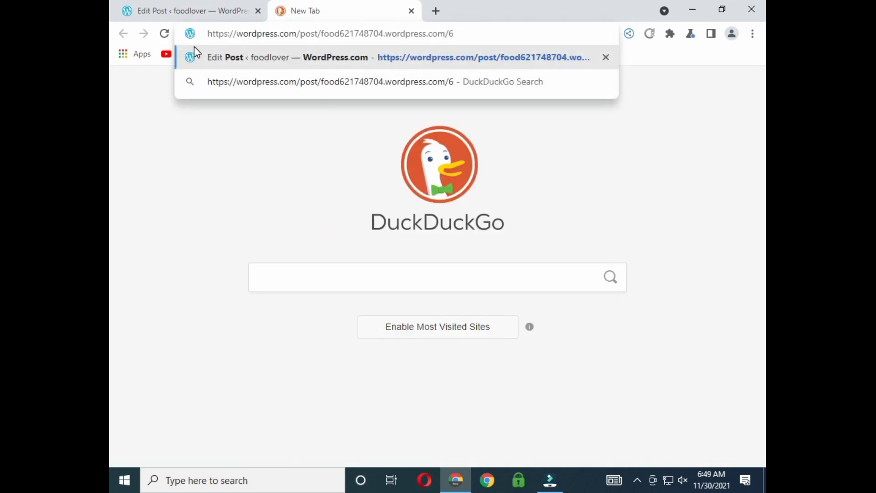
pyautogui.click(351, 57)
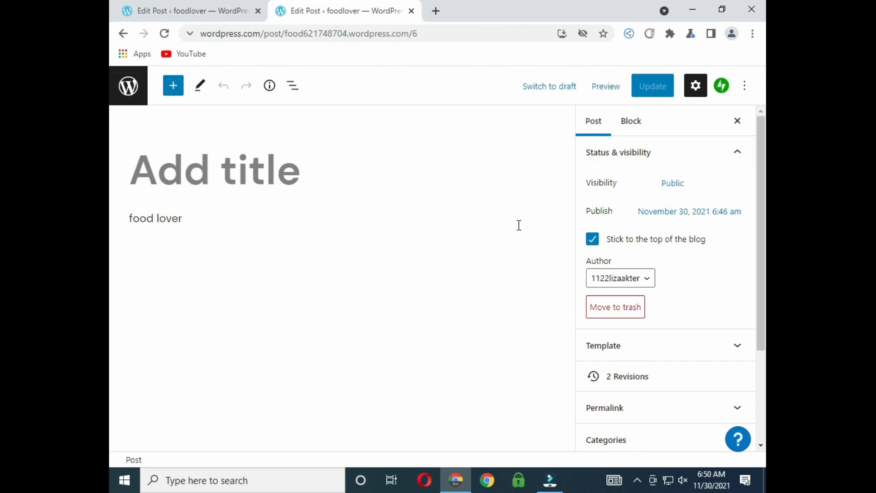
# Look through the post's settings in the editor and return to the My Profile page in the first tab
pyautogui.scroll(-2, 727, 368)
pyautogui.scroll(-2, 673, 350)
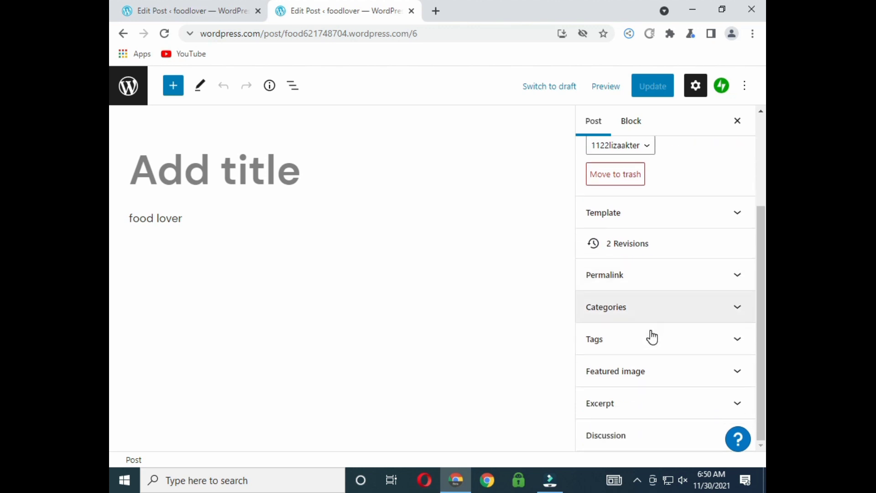
pyautogui.scroll(3, 650, 336)
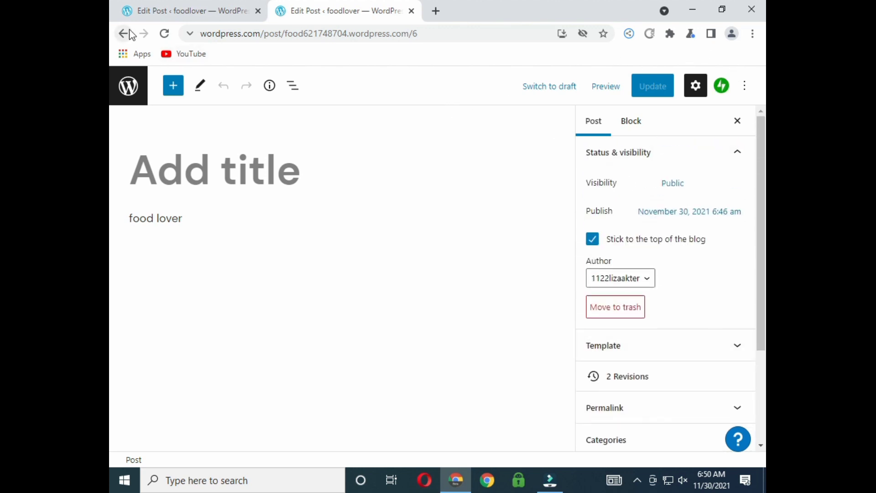
pyautogui.click(203, 17)
pyautogui.click(136, 76)
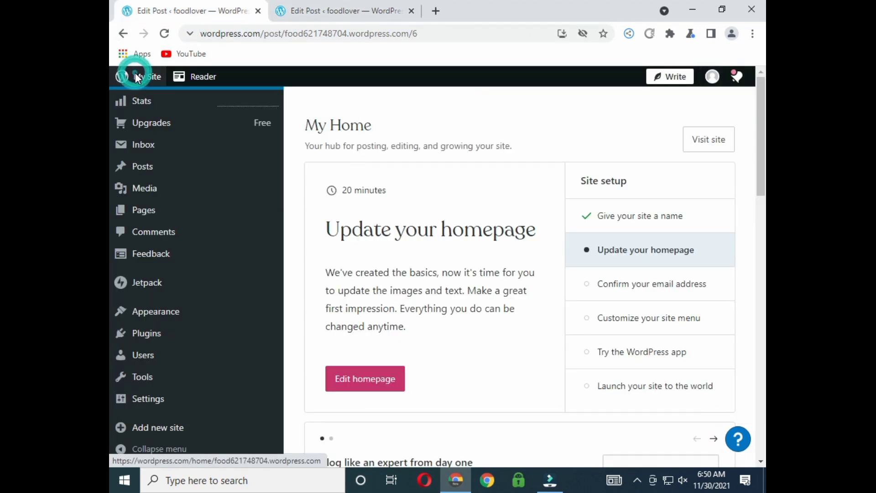
pyautogui.click(122, 34)
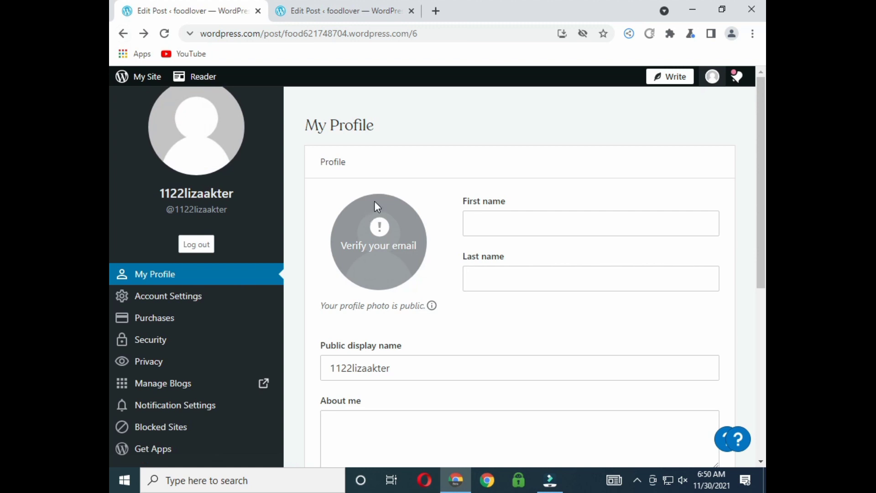
# Enter the account holder's first and last name, leave About me empty, and save the profile details
pyautogui.click(505, 226)
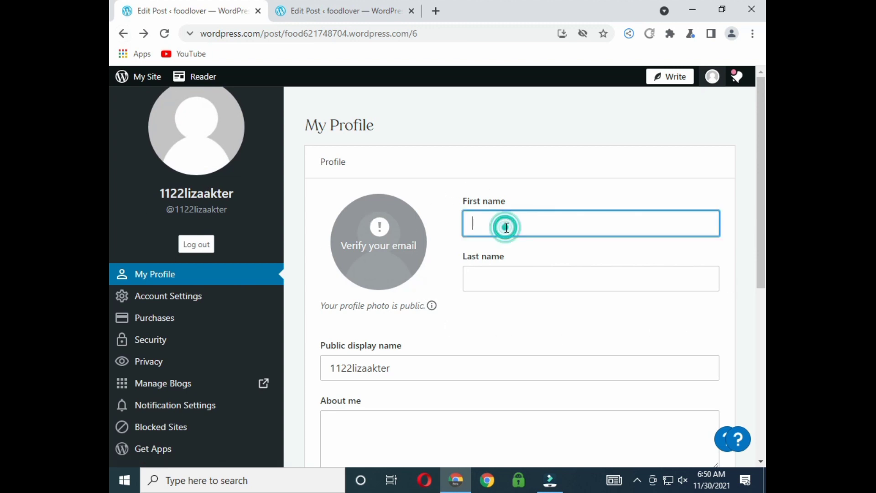
pyautogui.click(400, 234)
pyautogui.click(467, 228)
pyautogui.click(493, 276)
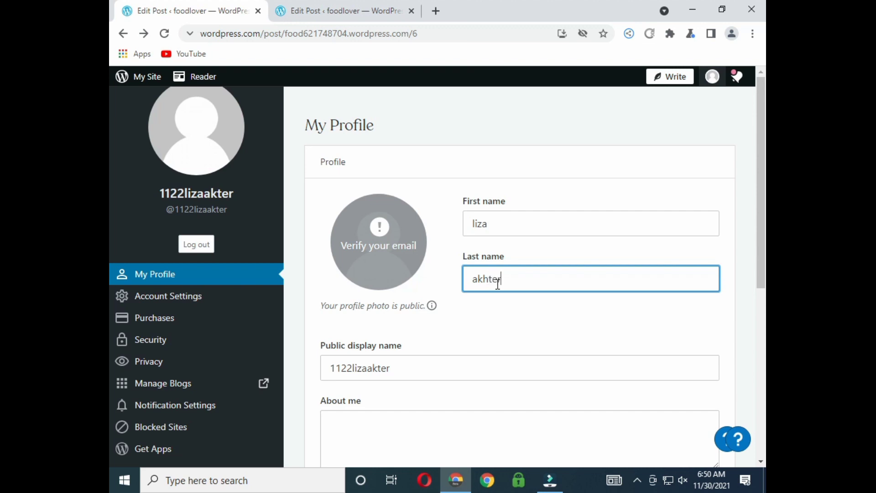
pyautogui.scroll(-5, 373, 264)
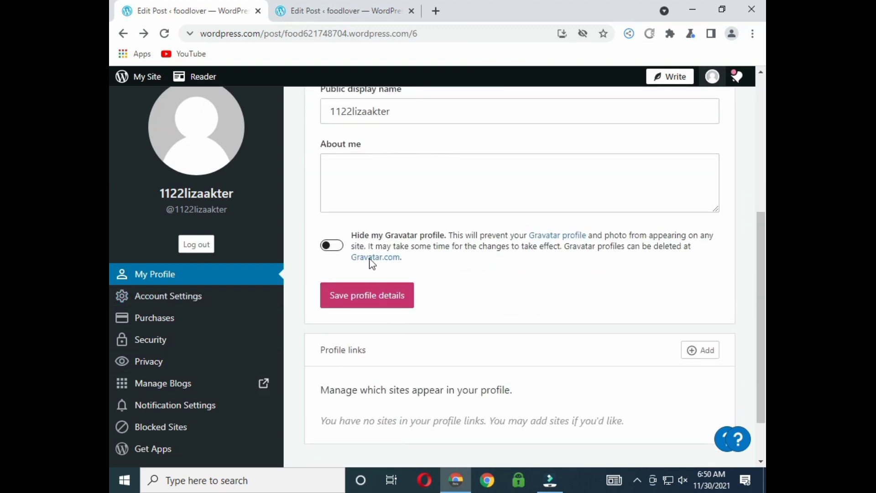
pyautogui.click(363, 176)
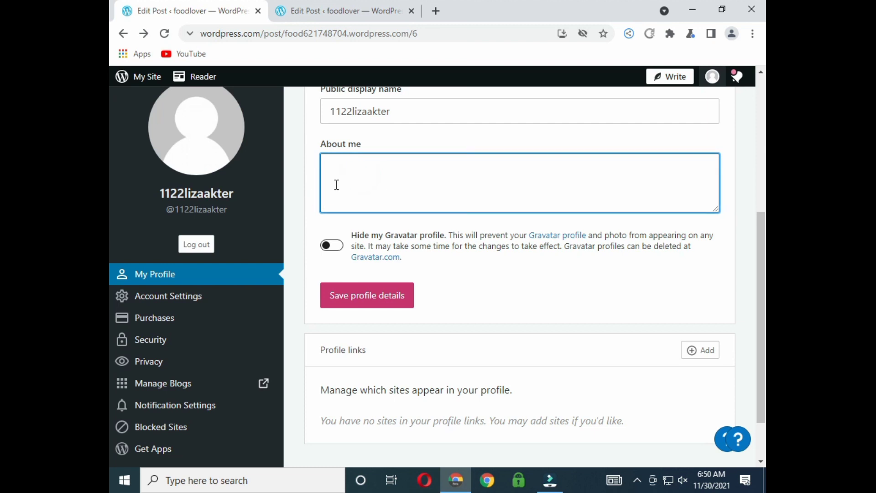
pyautogui.click(338, 293)
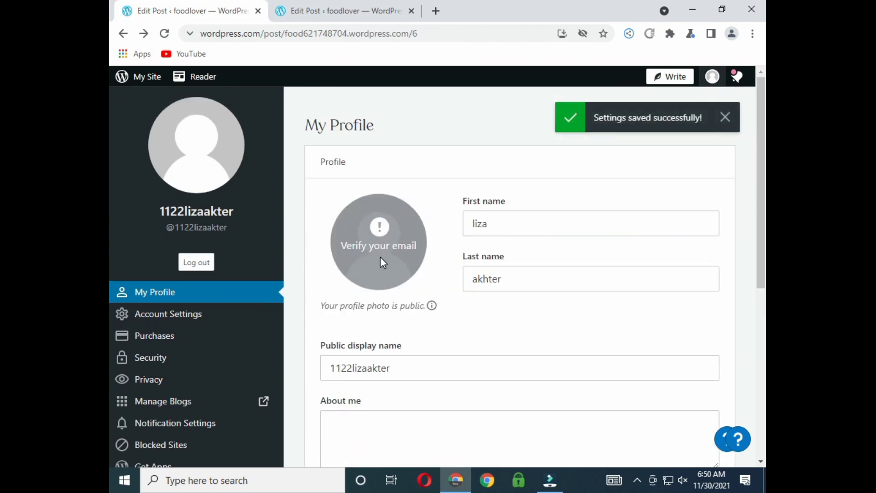
# Open the email verification notice from the profile photo and dismiss it
pyautogui.click(381, 258)
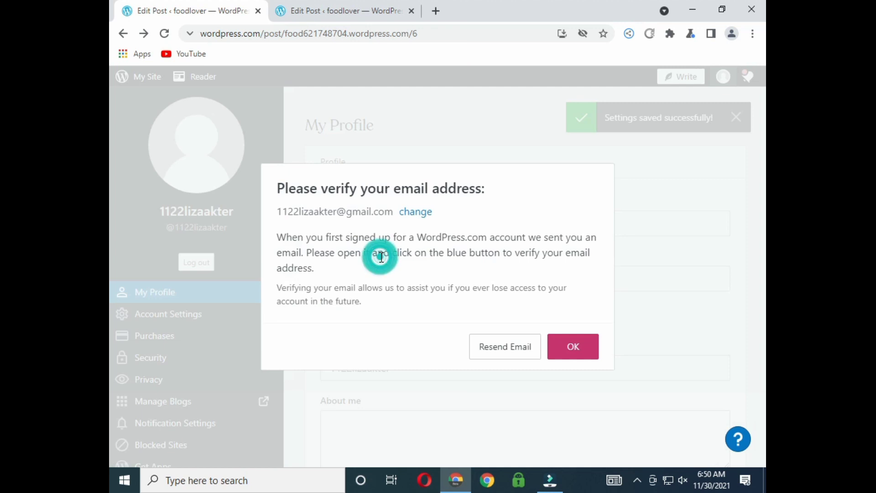
pyautogui.click(587, 346)
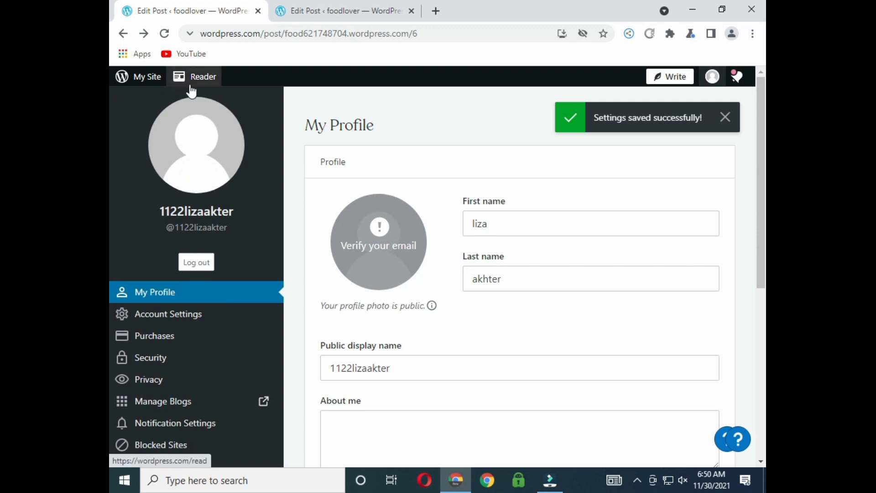
# Look at the Privacy page and the My Blogs list from Manage Blogs, closing the extra browser tabs
pyautogui.scroll(-5, 322, 181)
pyautogui.click(176, 362)
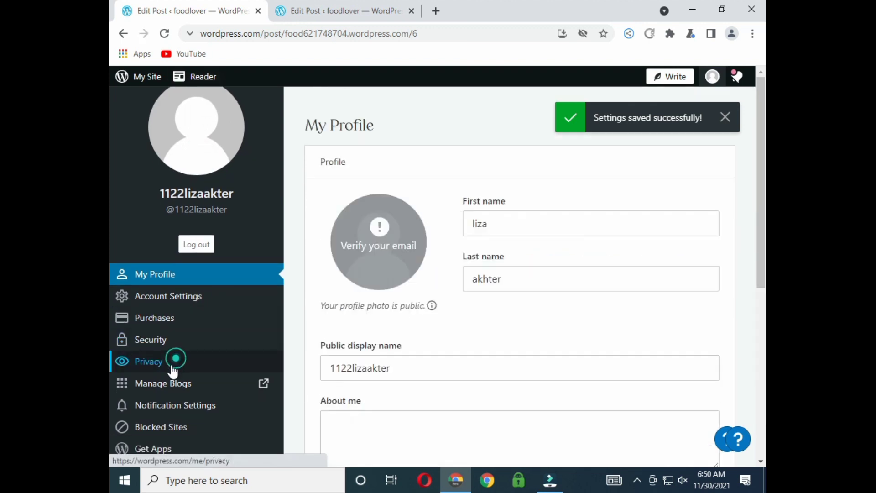
pyautogui.click(171, 385)
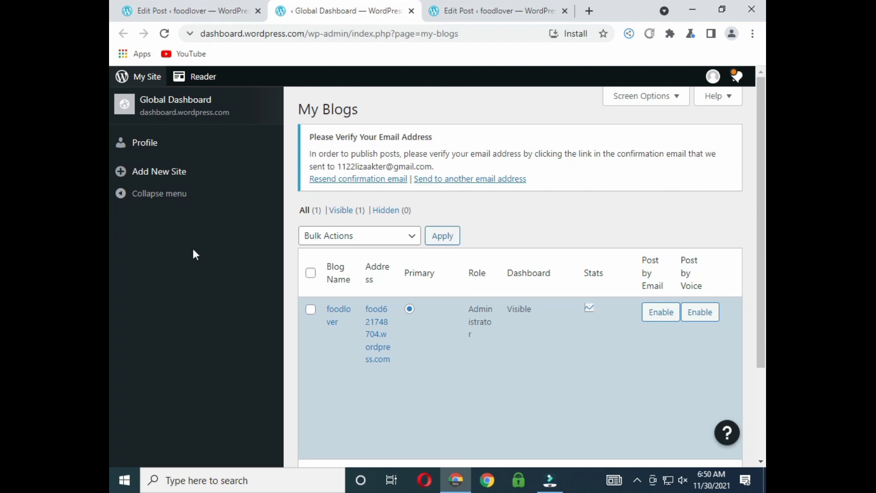
pyautogui.scroll(-3, 452, 242)
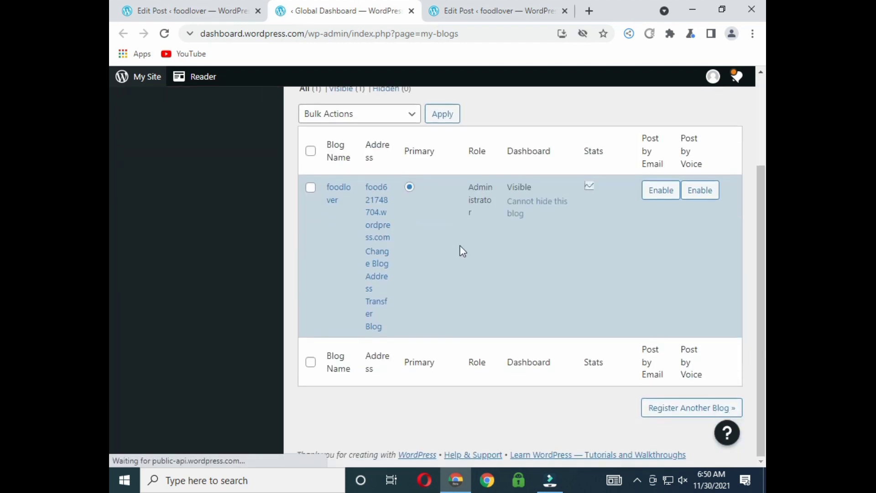
pyautogui.click(564, 11)
pyautogui.click(412, 14)
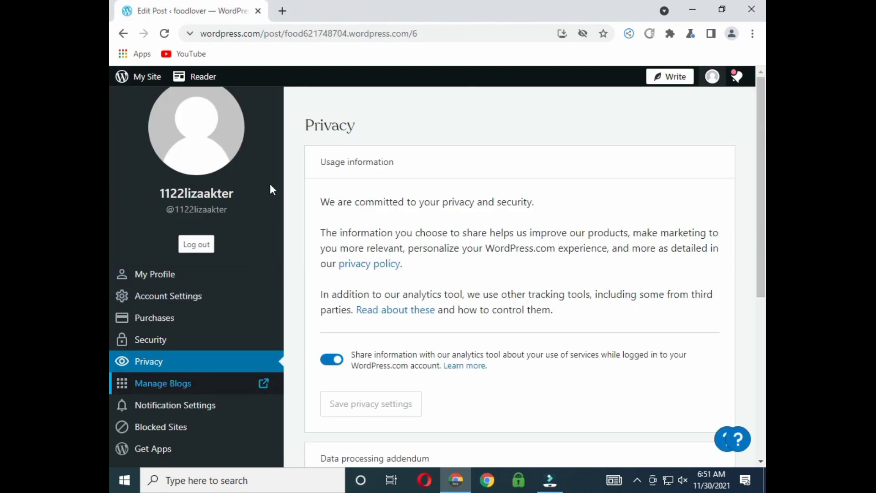
pyautogui.click(275, 149)
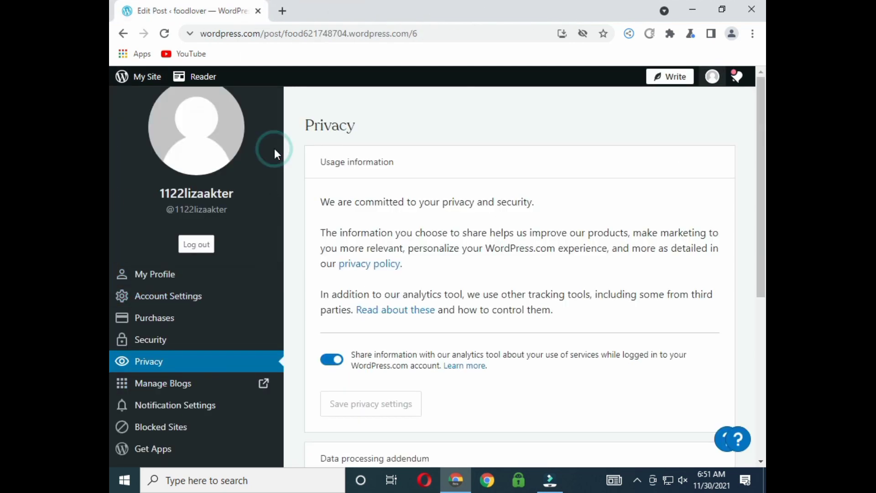
pyautogui.click(169, 384)
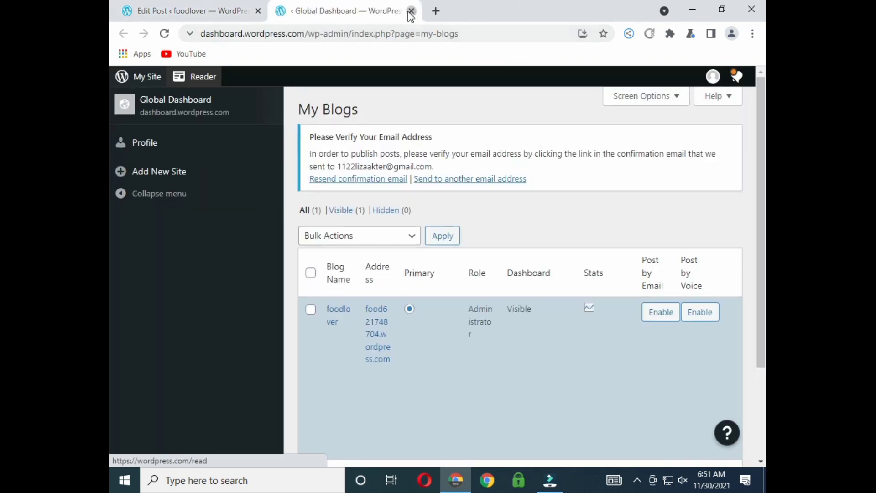
pyautogui.click(412, 11)
# Look through the account's My Profile, Account Settings, Security and Purchases pages
pyautogui.click(168, 277)
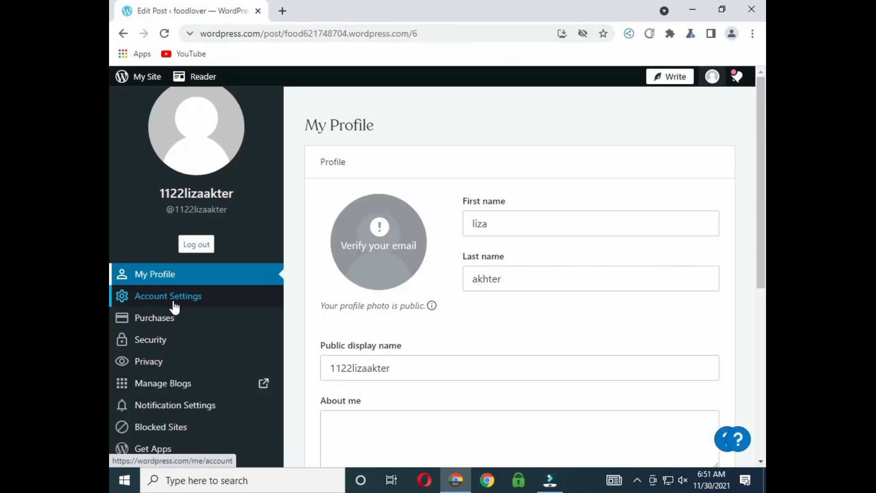
pyautogui.click(172, 299)
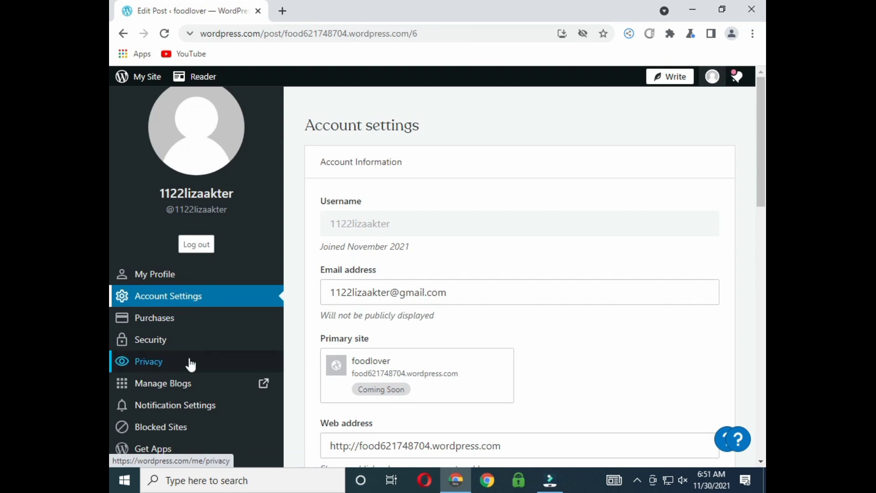
pyautogui.click(160, 347)
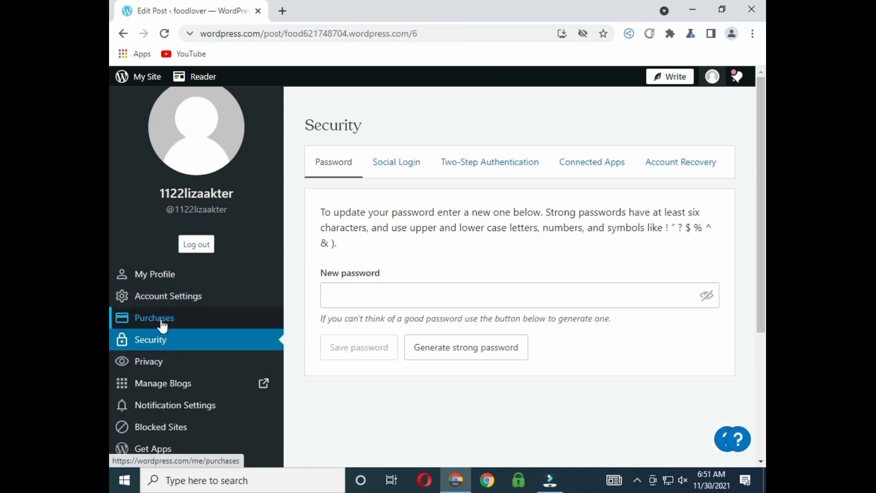
pyautogui.click(160, 319)
pyautogui.scroll(-5, 178, 341)
pyautogui.scroll(5, 196, 341)
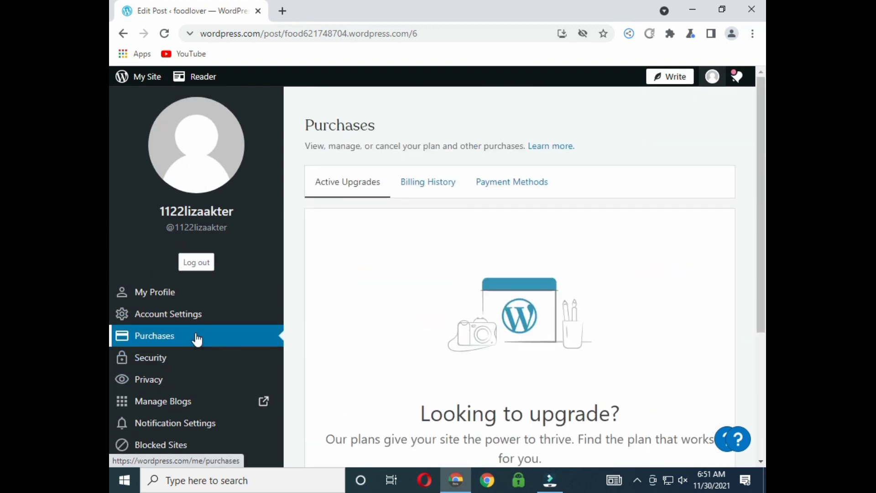
pyautogui.scroll(-4, 197, 339)
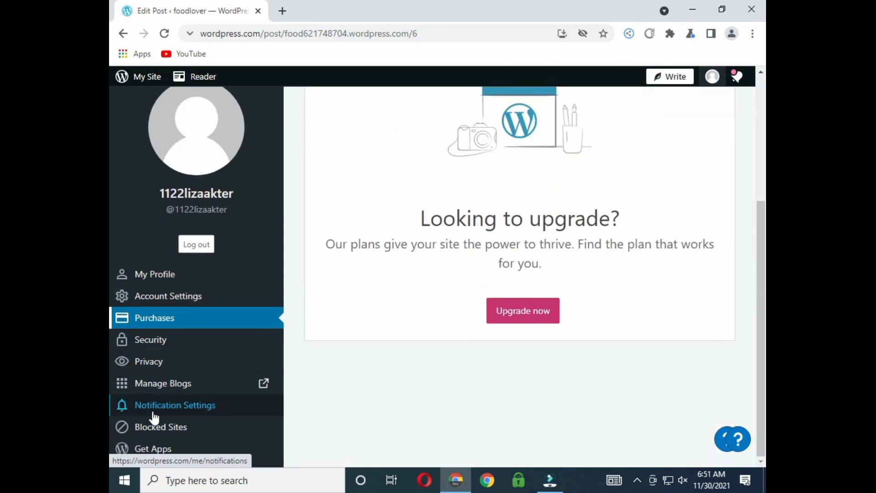
# View the Get Apps page, Notification Settings and the My Blogs list, and return to Notification Settings
pyautogui.click(187, 447)
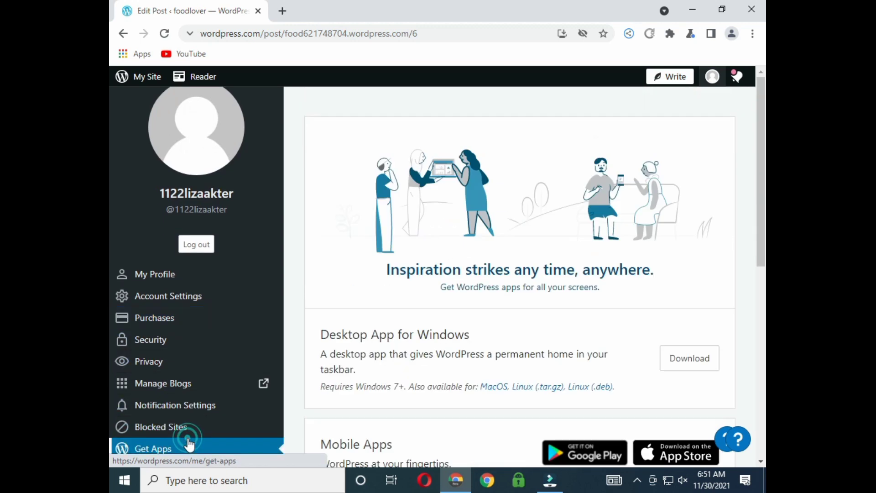
pyautogui.click(185, 404)
pyautogui.click(185, 384)
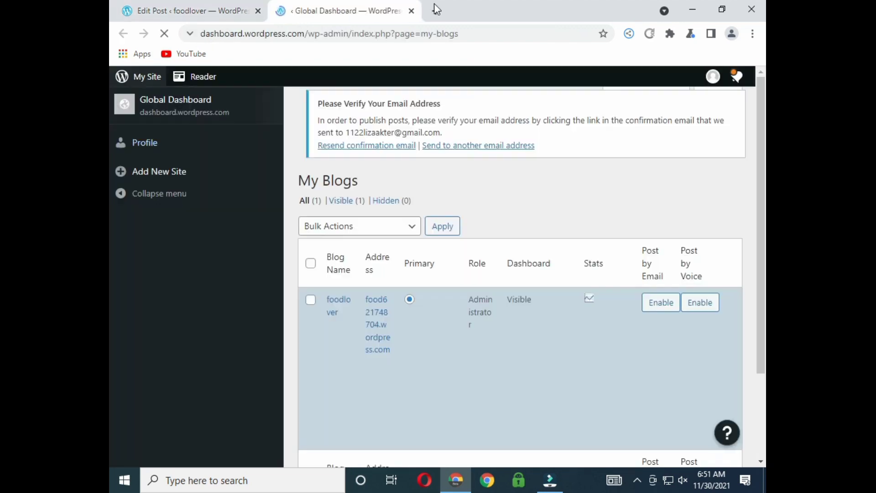
pyautogui.click(411, 11)
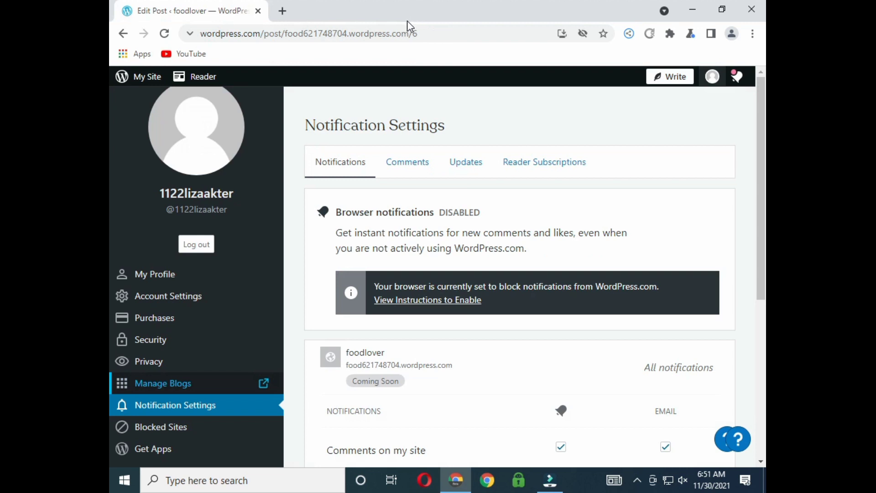